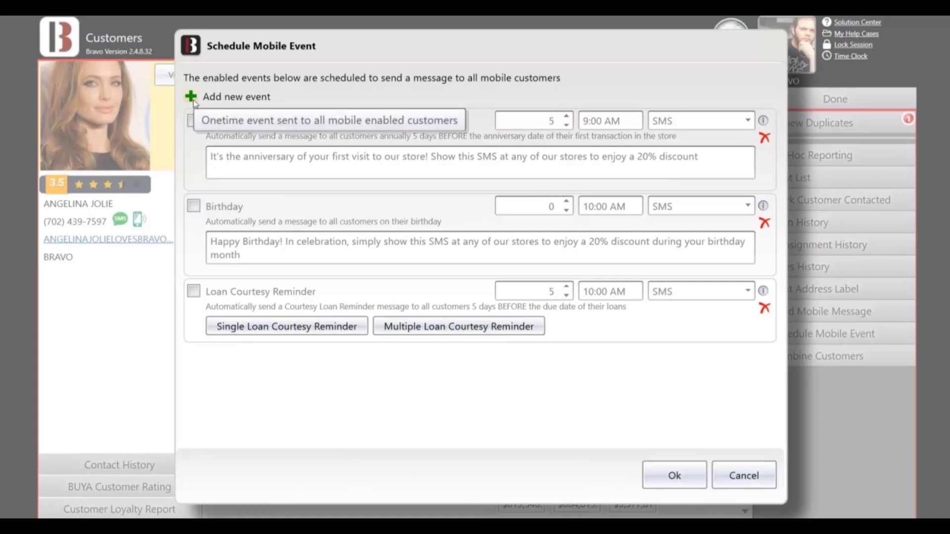
# - Add a custom one-time event for all mobile customers and set its delivery method to SMS
pyautogui.click(193, 100)
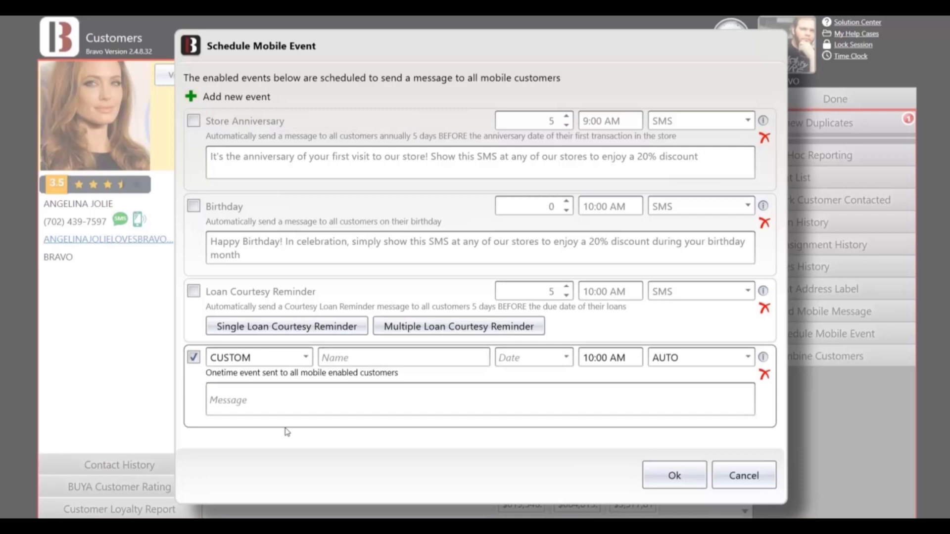
pyautogui.click(337, 397)
pyautogui.click(346, 362)
pyautogui.click(329, 402)
pyautogui.click(745, 366)
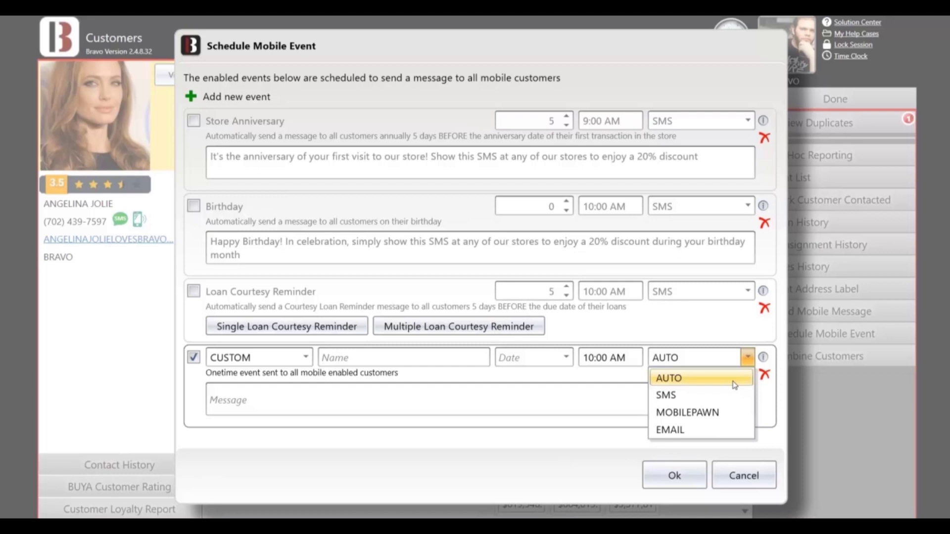
pyautogui.click(715, 399)
pyautogui.click(673, 395)
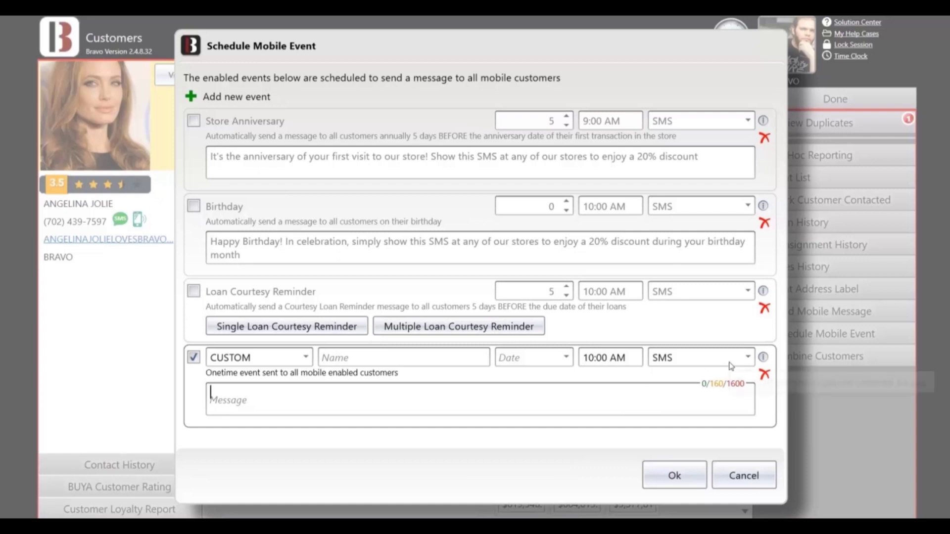
# - Check the delivery method choices of the custom event and discard the mobile event changes
pyautogui.click(746, 357)
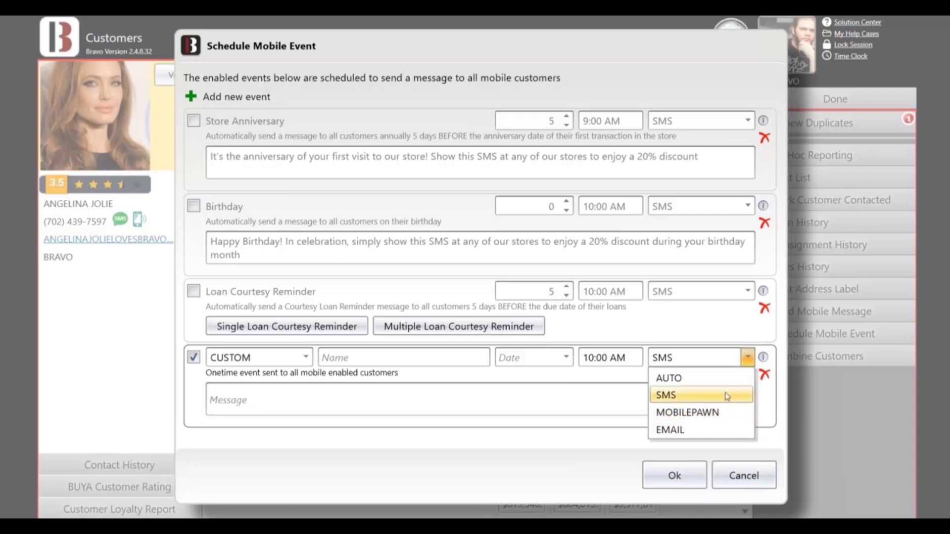
pyautogui.click(577, 408)
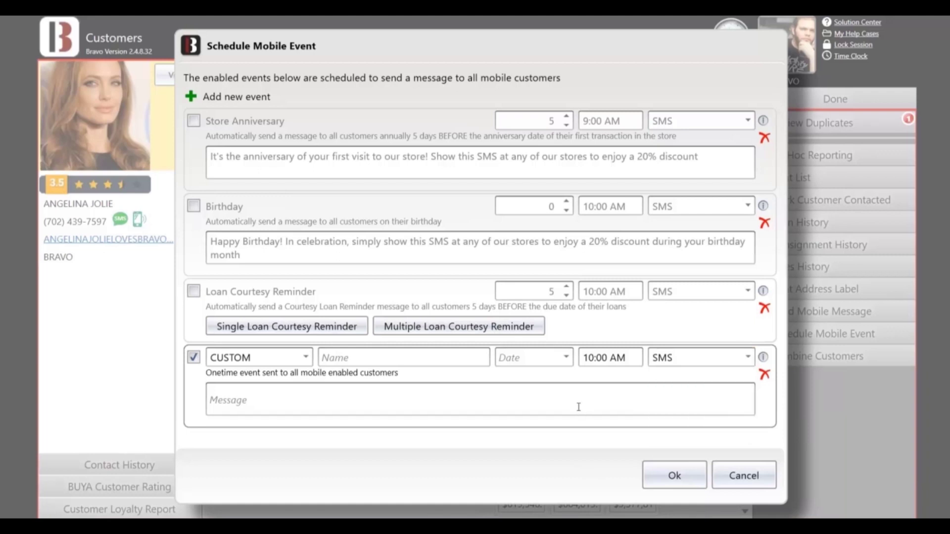
pyautogui.click(450, 395)
pyautogui.click(745, 484)
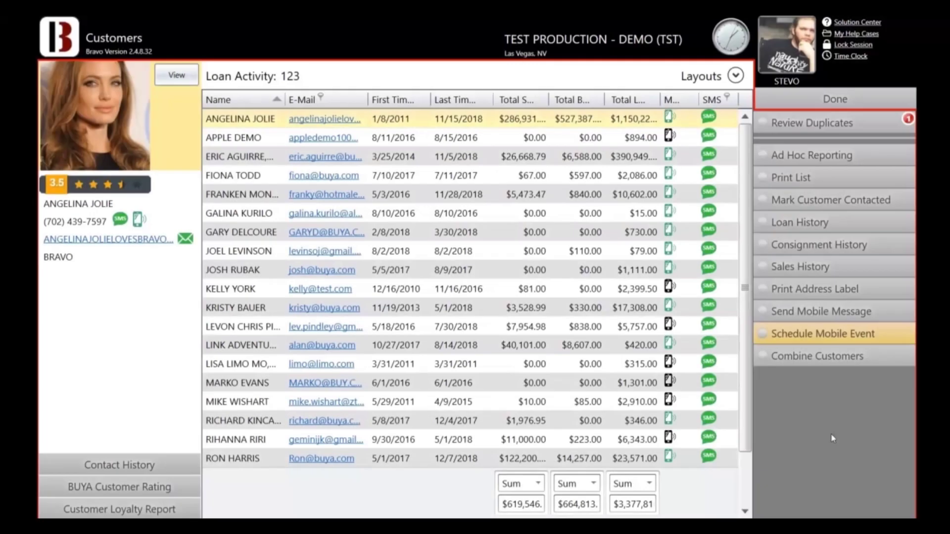
# - Generate an ad hoc report of customers with a Loans Activity of at least 1
pyautogui.click(808, 162)
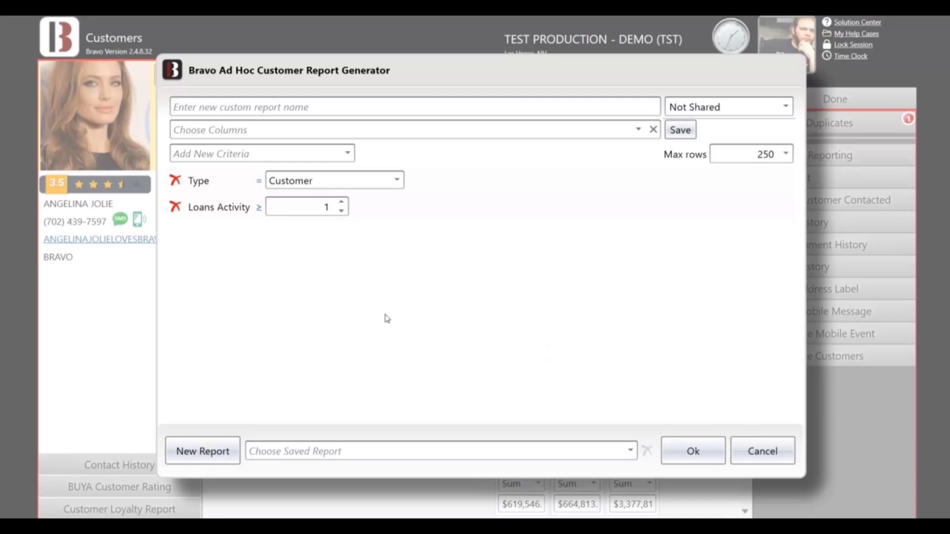
pyautogui.doubleClick(324, 207)
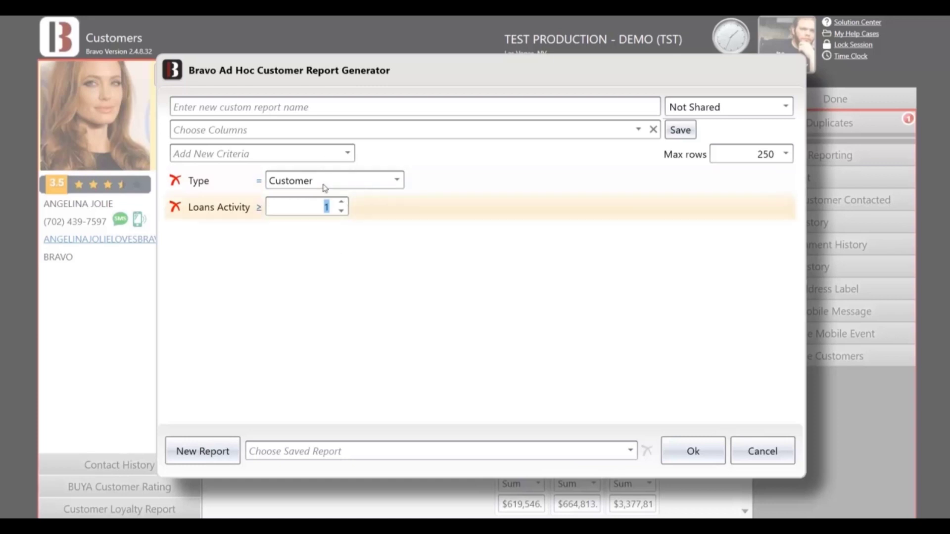
pyautogui.click(699, 465)
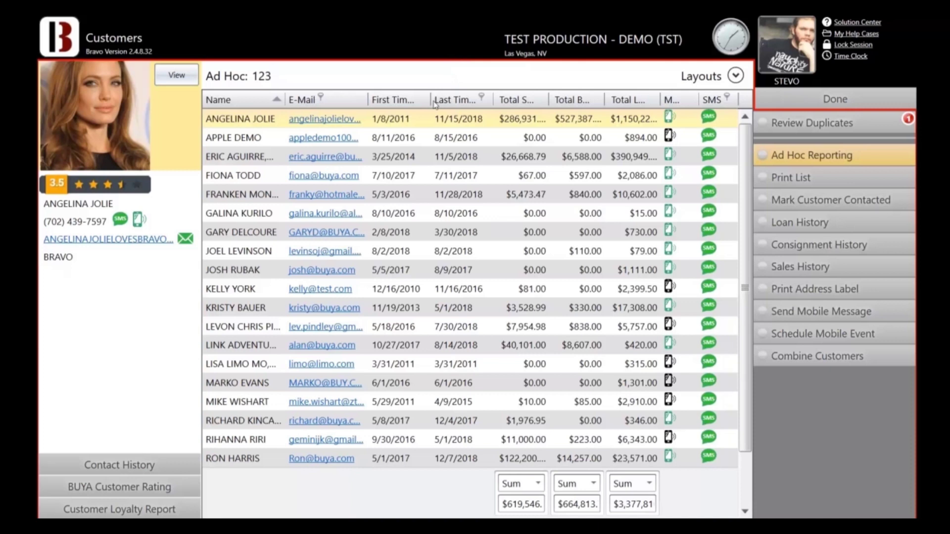
# - Narrow the first-time and last-time date columns, and view the first customer's SMS message form without sending anything
pyautogui.moveTo(432, 101); pyautogui.dragTo(420, 101)
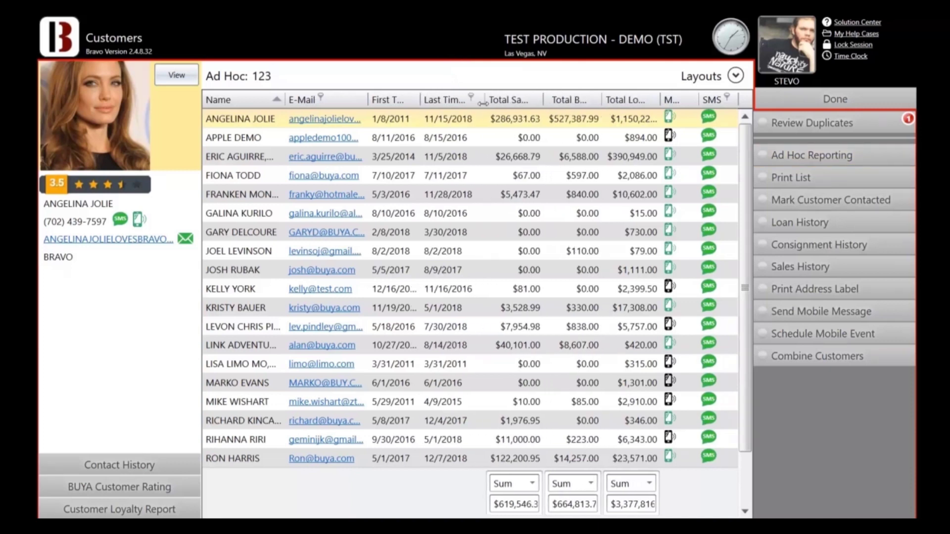
pyautogui.moveTo(492, 101); pyautogui.dragTo(475, 101)
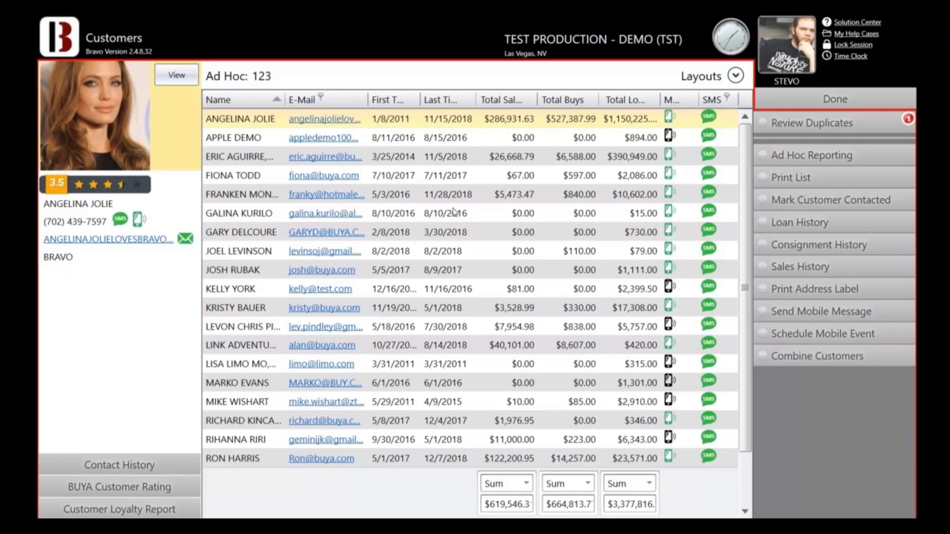
pyautogui.click(706, 120)
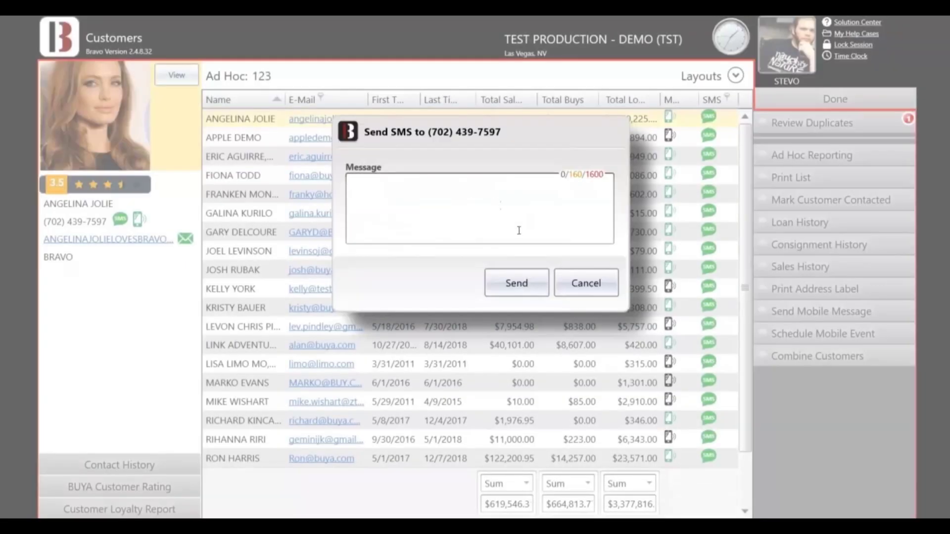
pyautogui.click(584, 285)
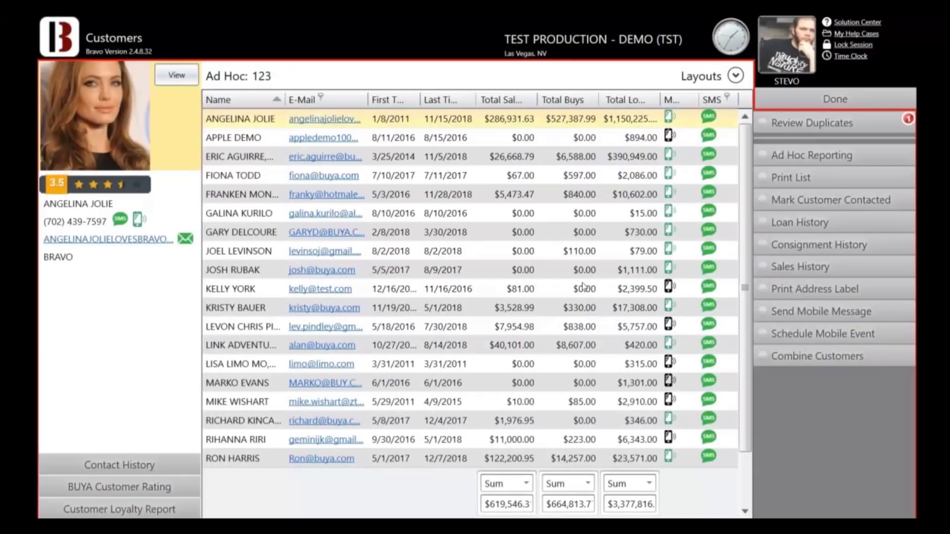
# - Load the saved ad hoc report "New Customers of 2018"
pyautogui.click(814, 157)
pyautogui.click(628, 450)
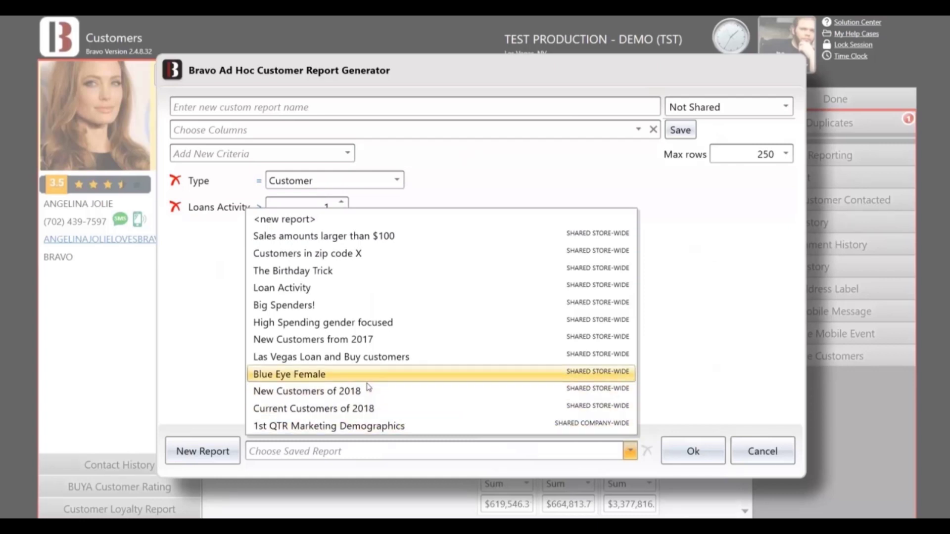
pyautogui.click(367, 397)
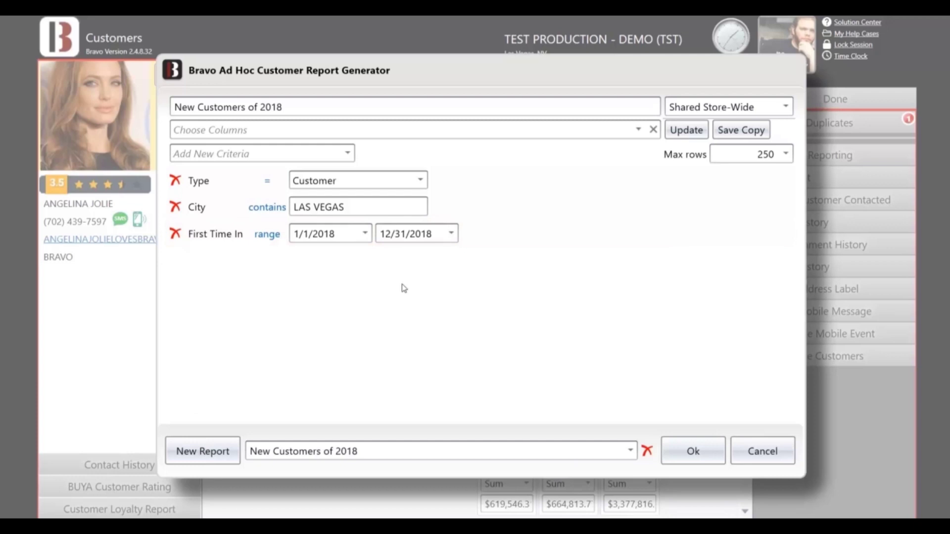
# - Set the start of the First Time In range to 1/1/2017 and run the report
pyautogui.click(326, 236)
pyautogui.doubleClick(326, 236)
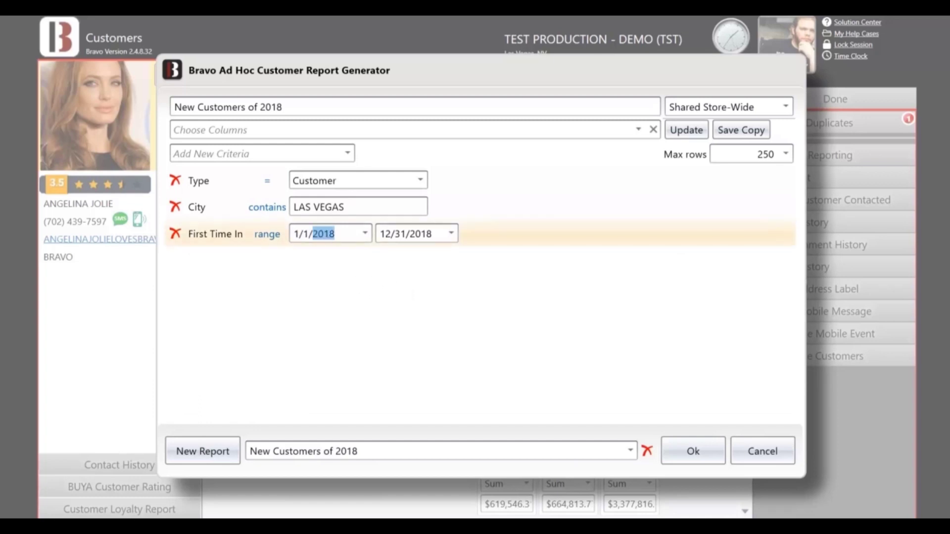
pyautogui.press('Tab')
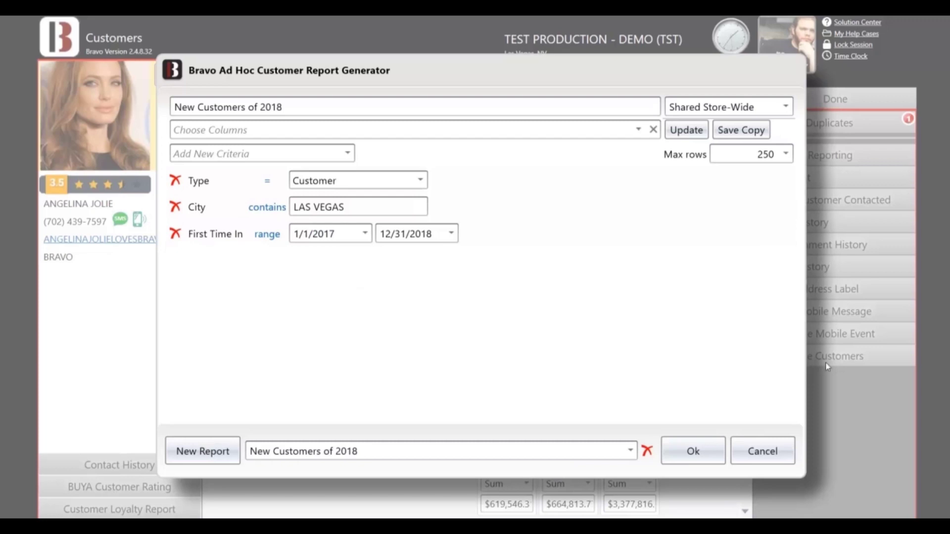
pyautogui.click(694, 450)
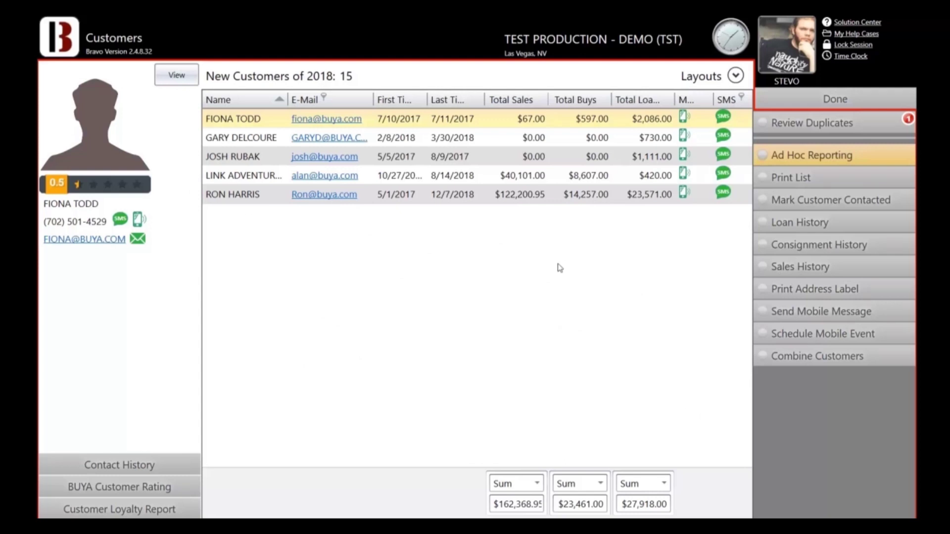
# - Run the saved ad hoc report "Big Spenders!" and compare the last and first customers in the results
pyautogui.click(778, 156)
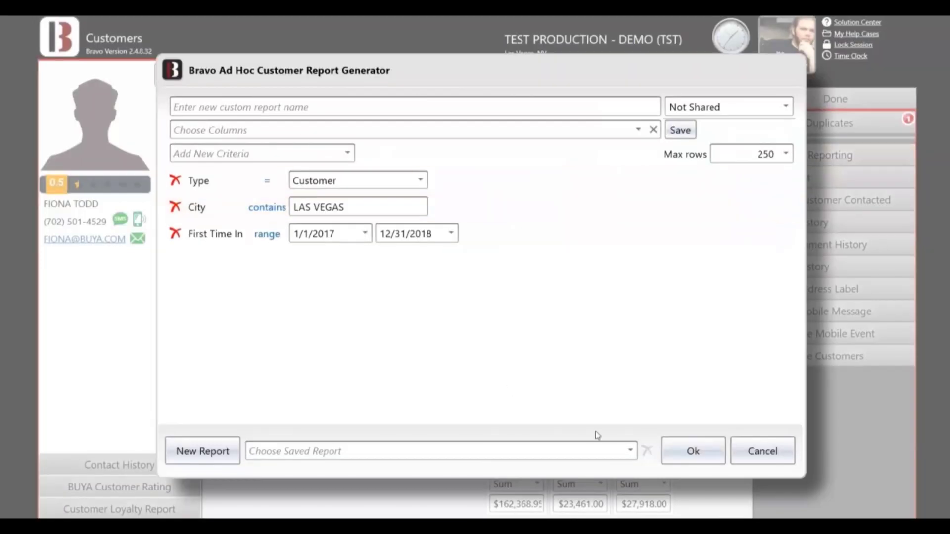
pyautogui.click(629, 451)
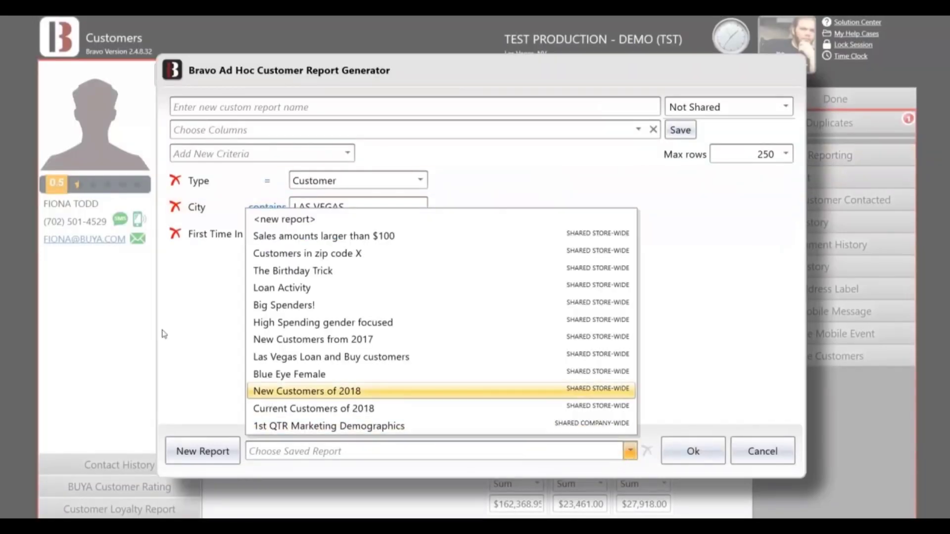
pyautogui.click(276, 304)
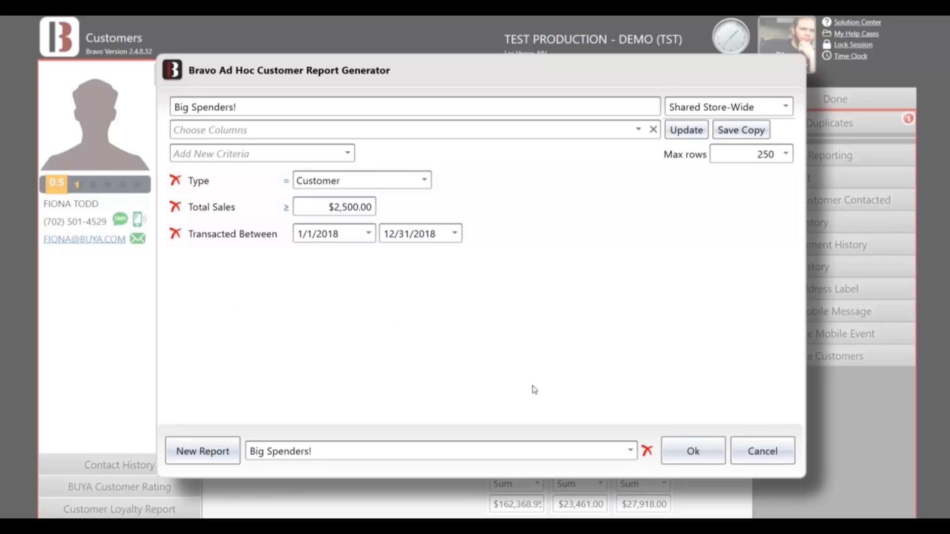
pyautogui.click(685, 458)
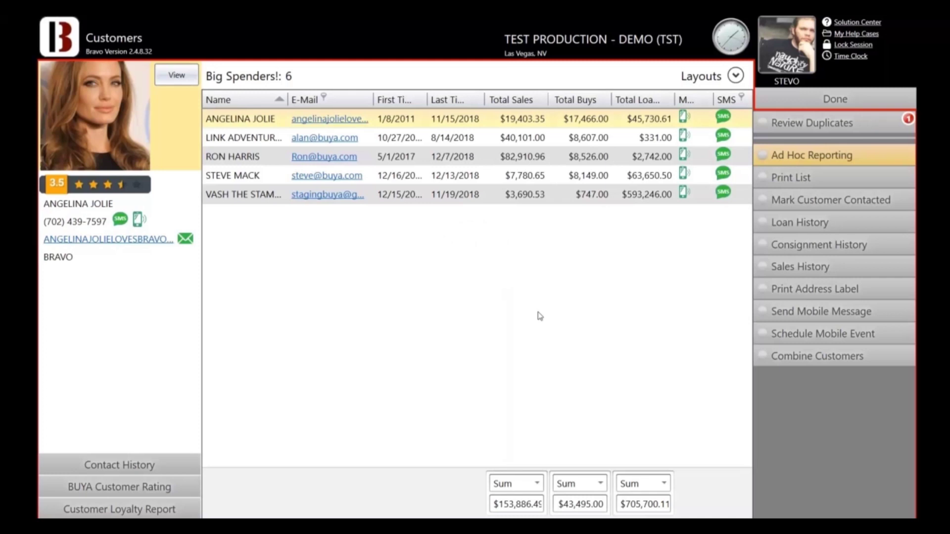
pyautogui.click(646, 200)
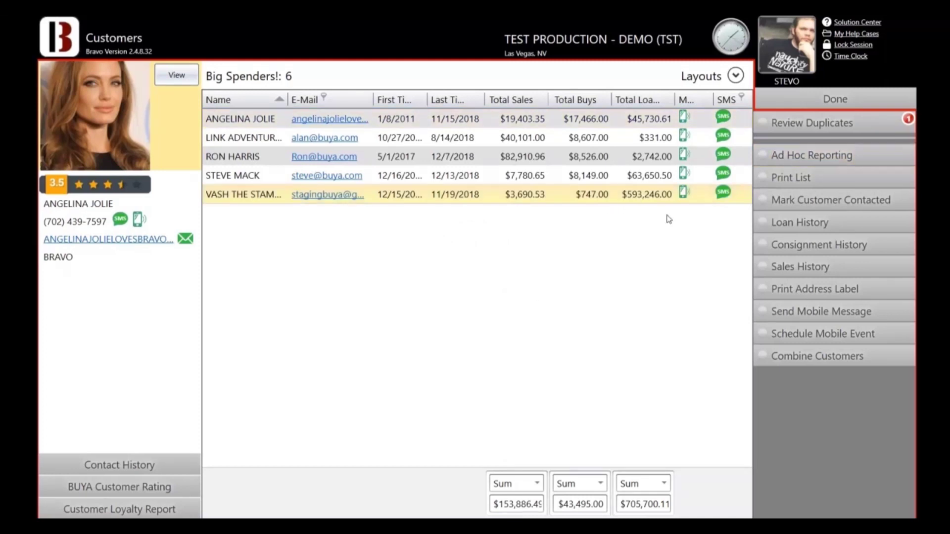
pyautogui.click(652, 120)
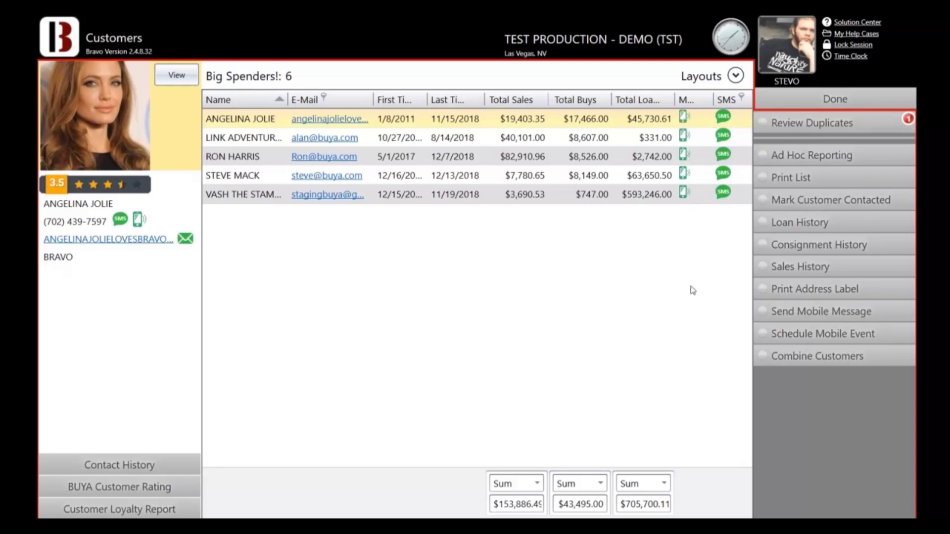
# - Run the saved ad hoc report "High Spending gender focused" for FEMALE customers and select the second customer in the results
pyautogui.click(830, 157)
pyautogui.click(629, 451)
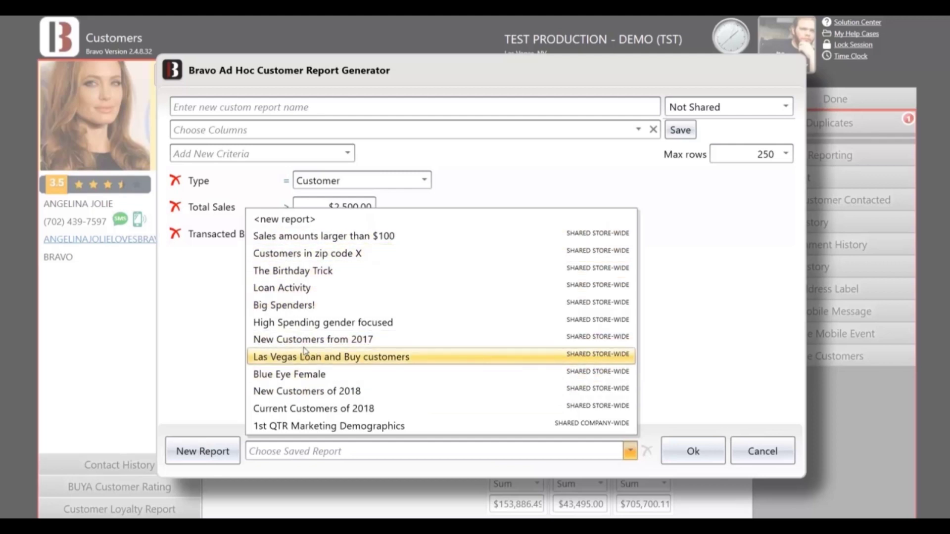
pyautogui.click(309, 323)
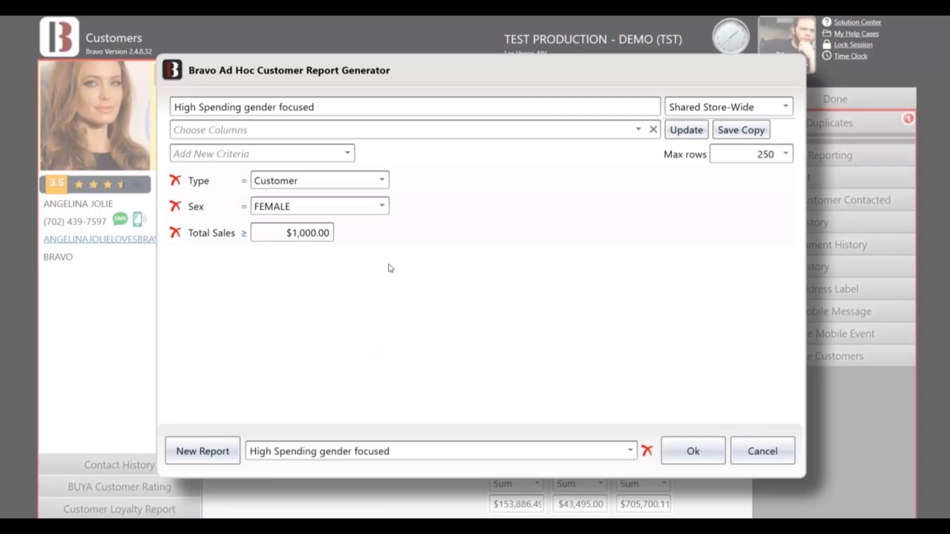
pyautogui.click(383, 207)
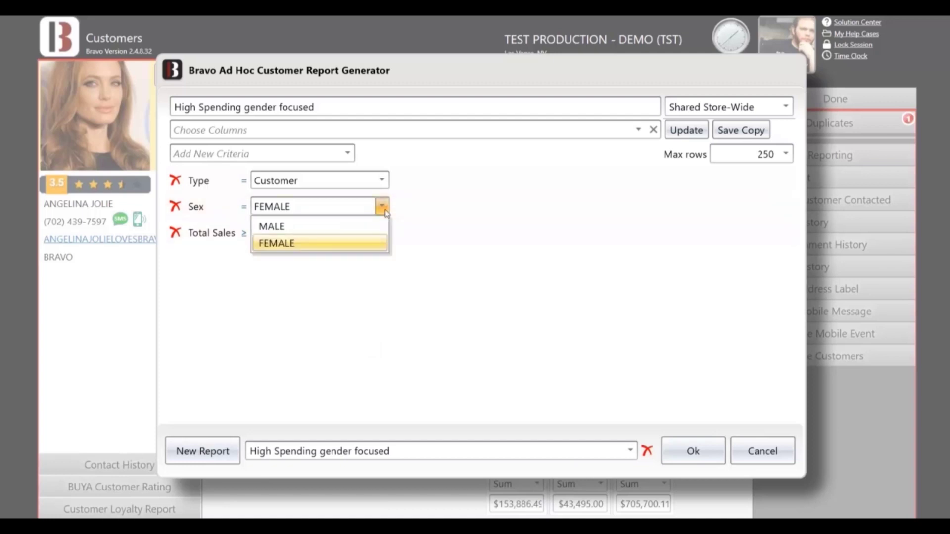
pyautogui.click(384, 206)
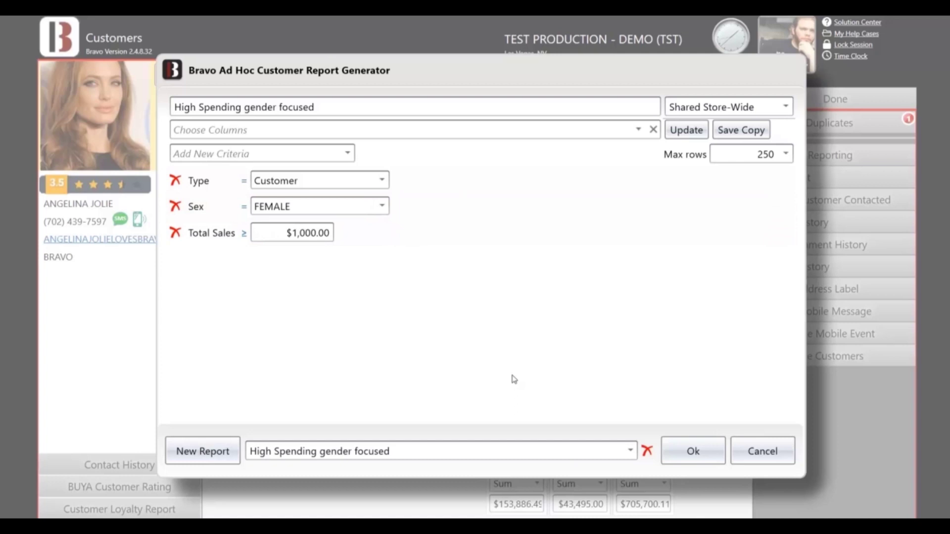
pyautogui.click(685, 462)
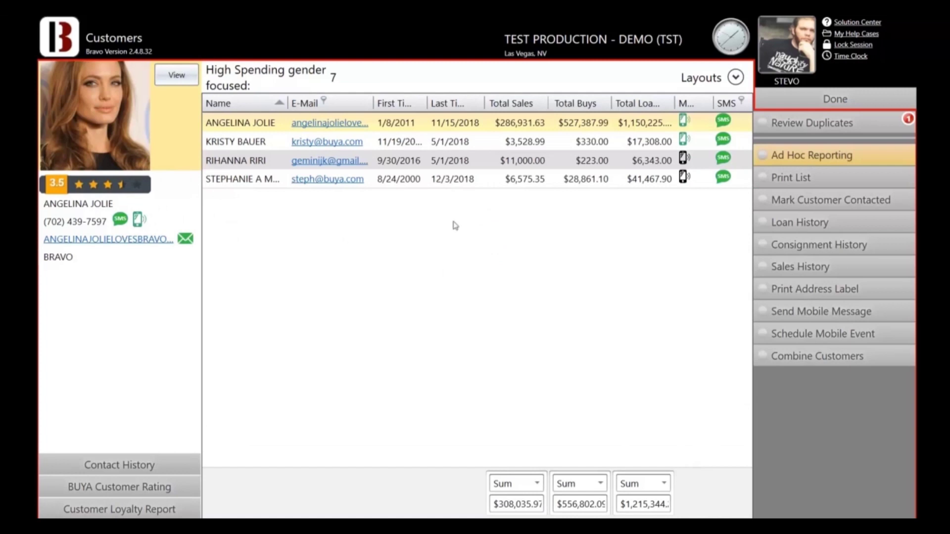
pyautogui.click(437, 143)
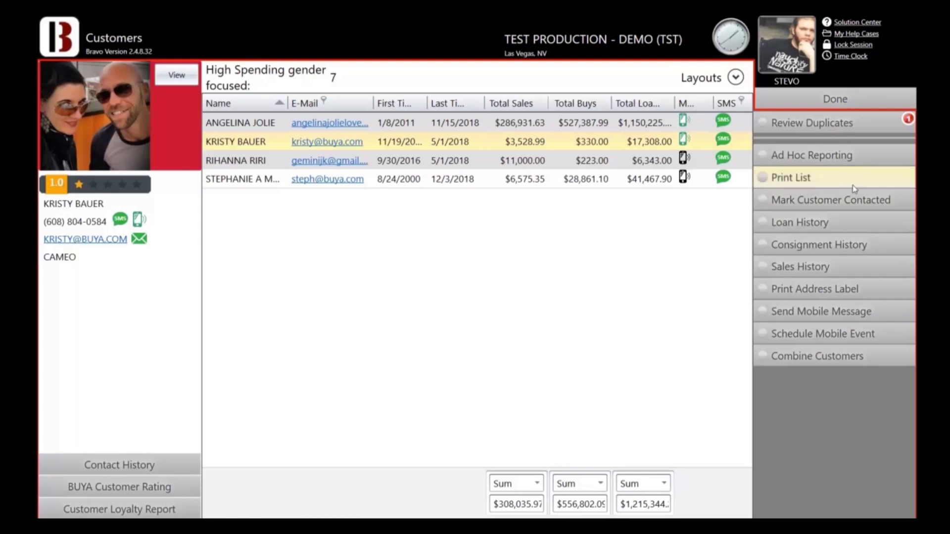
# - Check the available options of the Sex criterion in the ad hoc report generator
pyautogui.click(841, 156)
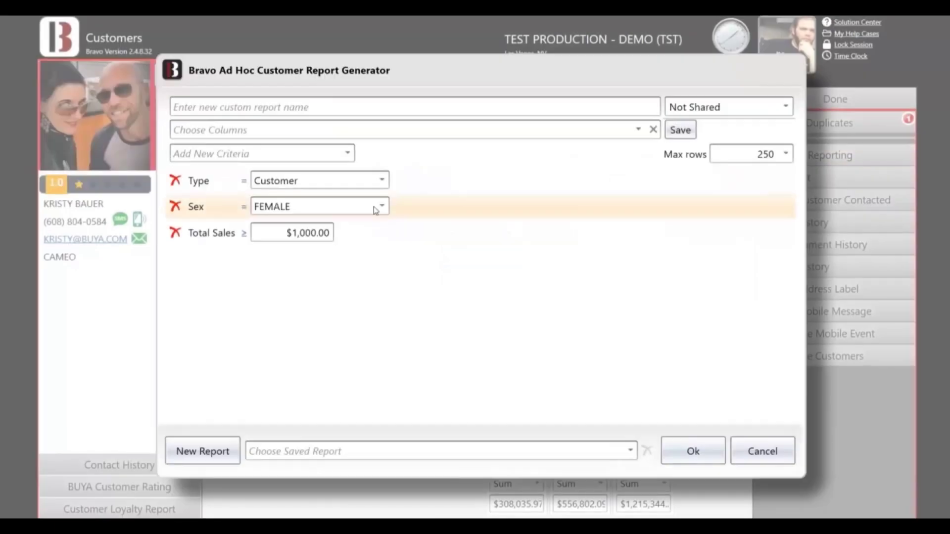
pyautogui.click(377, 208)
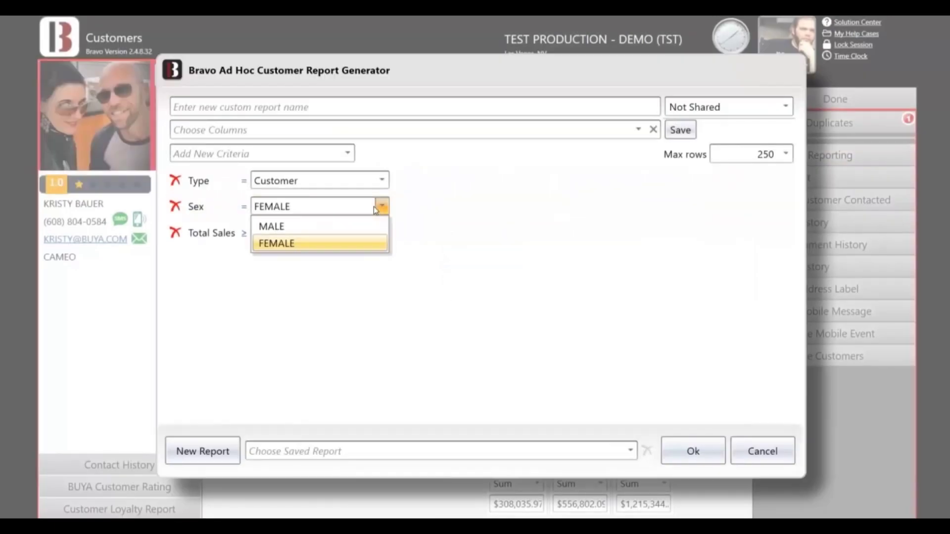
pyautogui.click(377, 207)
# - Review the criteria of the saved reports "Customers in zip code X" and "The Birthday Trick" without running them
pyautogui.click(630, 451)
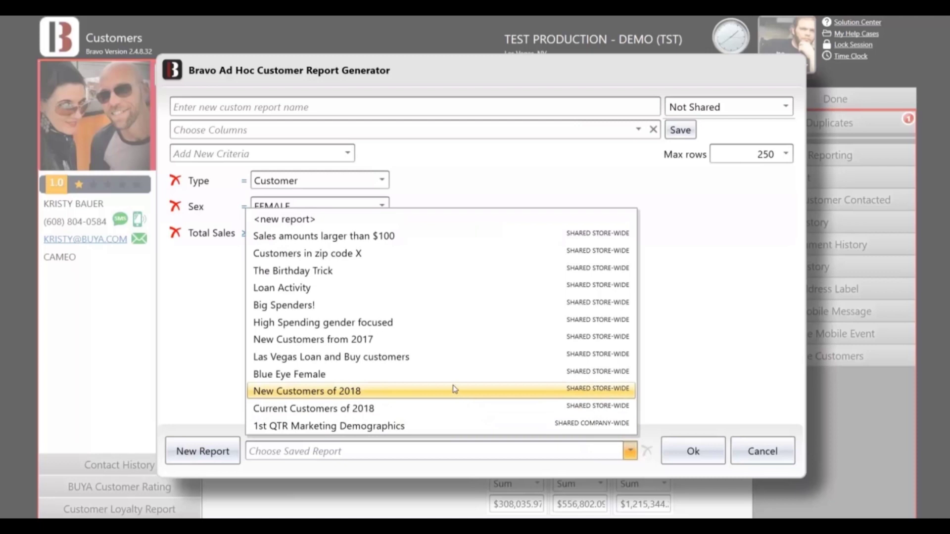
pyautogui.click(451, 254)
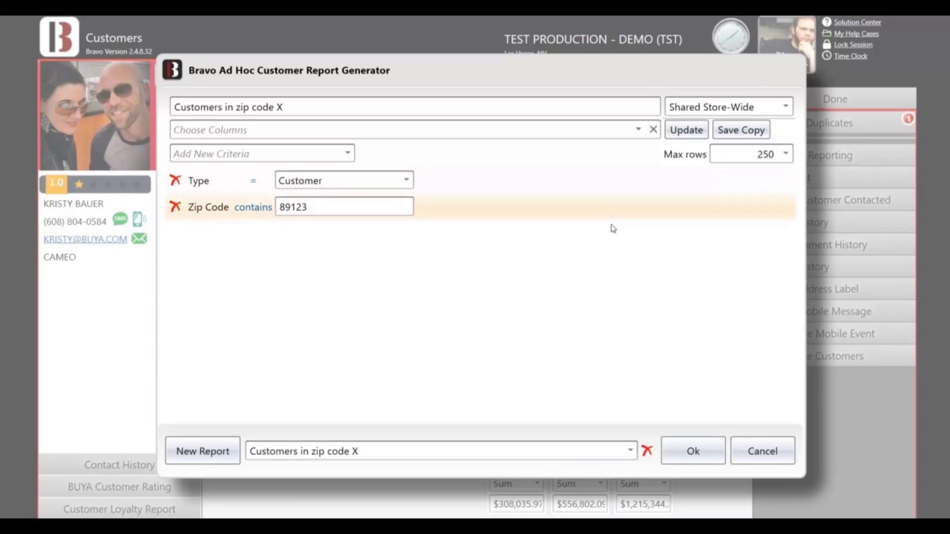
pyautogui.click(630, 451)
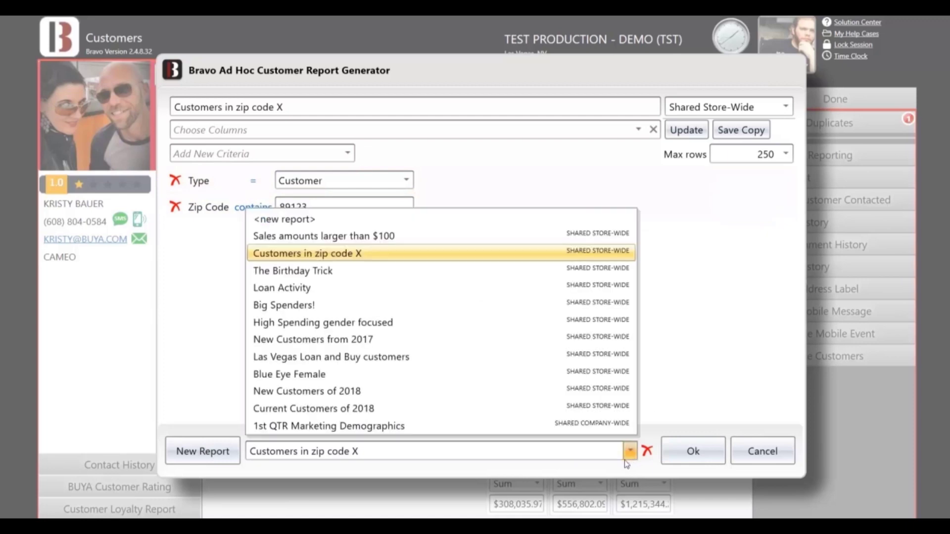
pyautogui.click(352, 272)
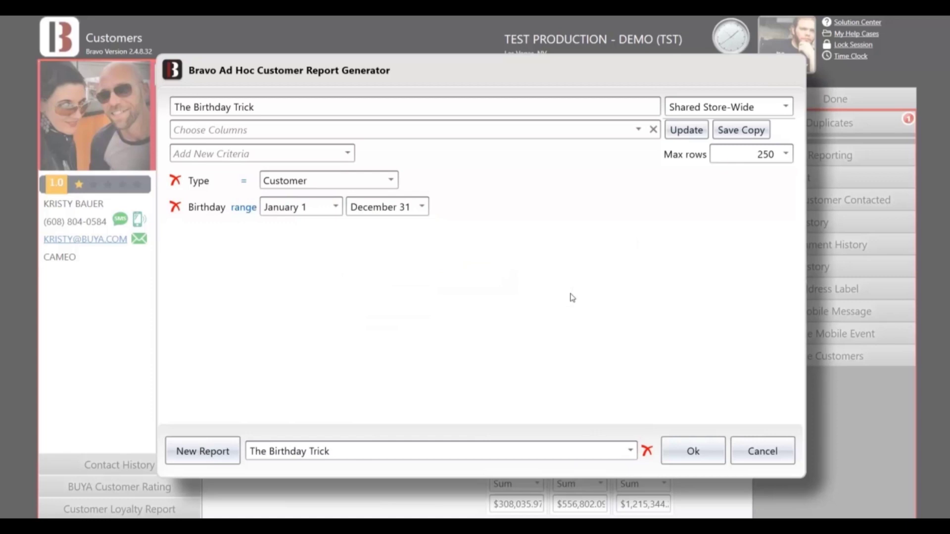
pyautogui.click(753, 450)
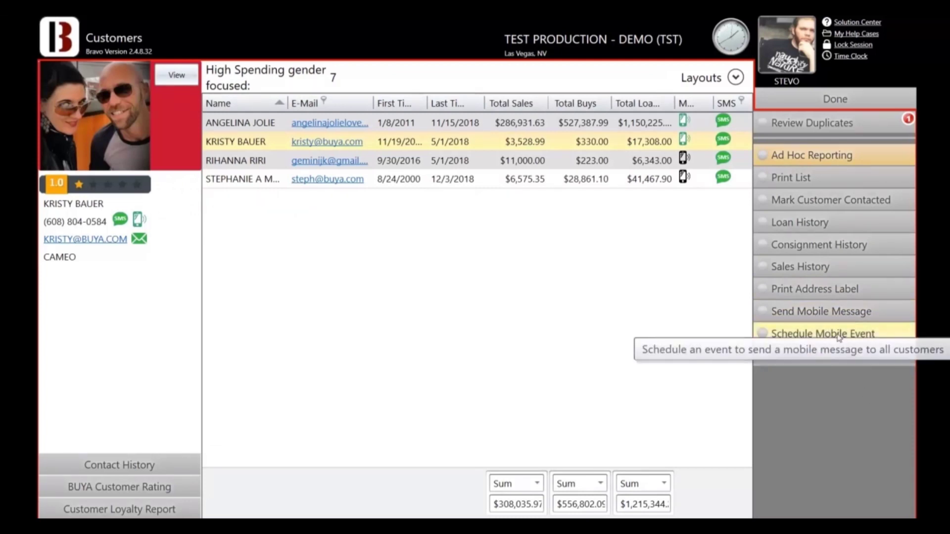
# - Try enabling the Birthday mobile event with its SMS sent 5 days before the birthday, and discard the changes
pyautogui.click(837, 335)
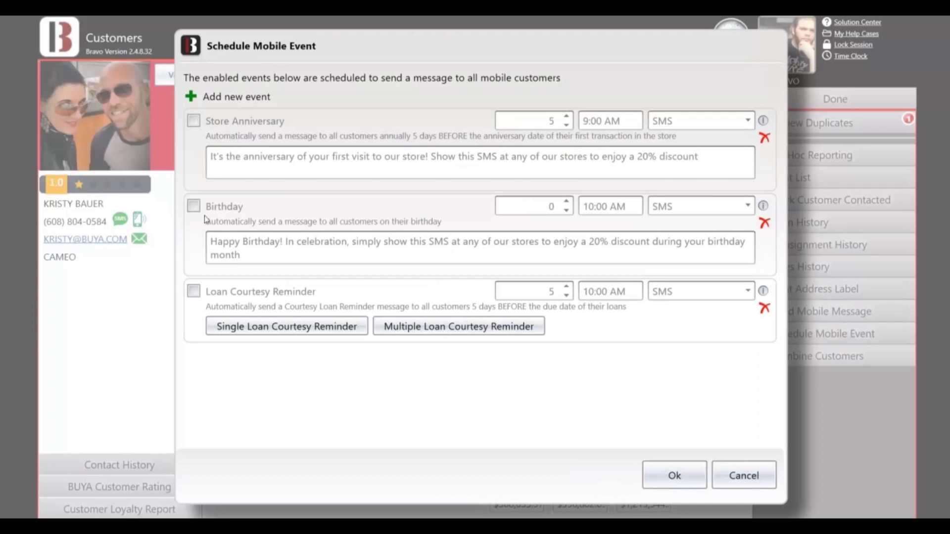
pyautogui.click(193, 206)
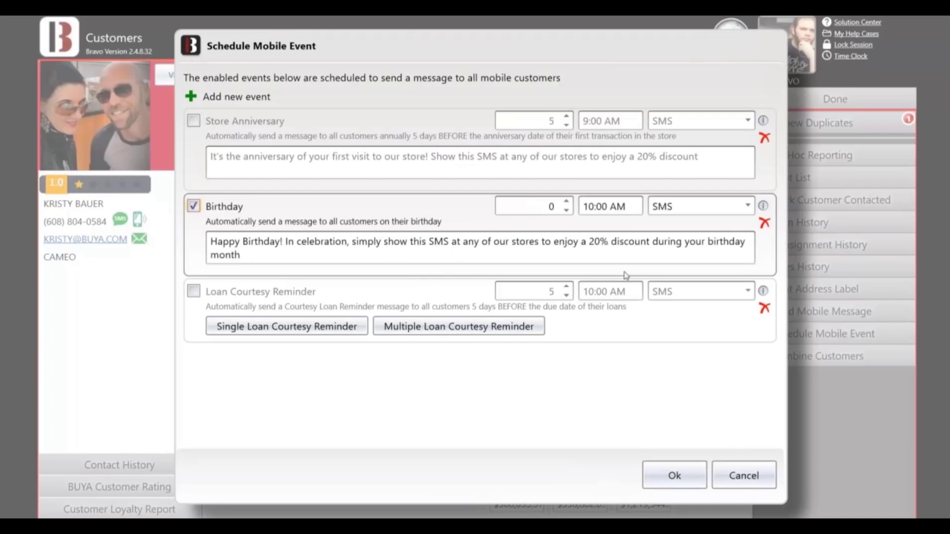
pyautogui.click(532, 204)
pyautogui.write('5')
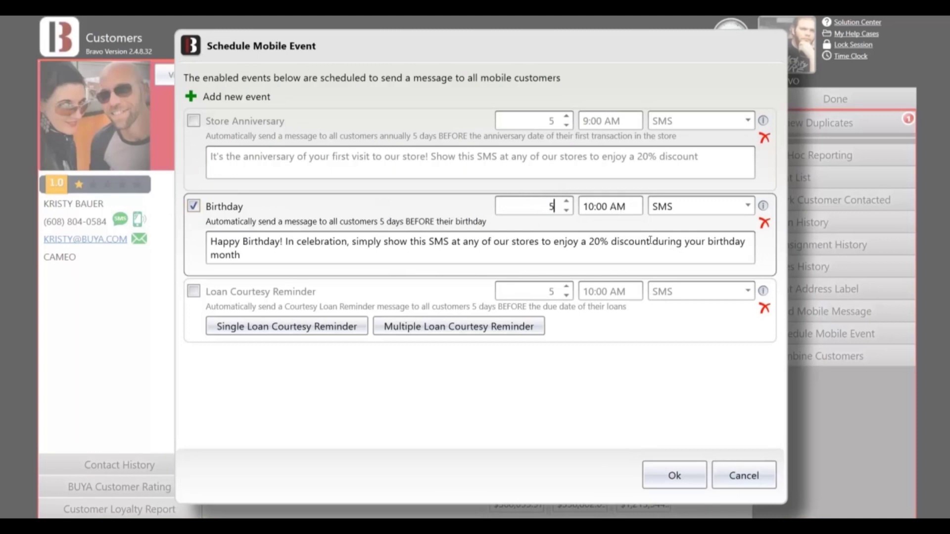
pyautogui.click(268, 259)
pyautogui.click(754, 487)
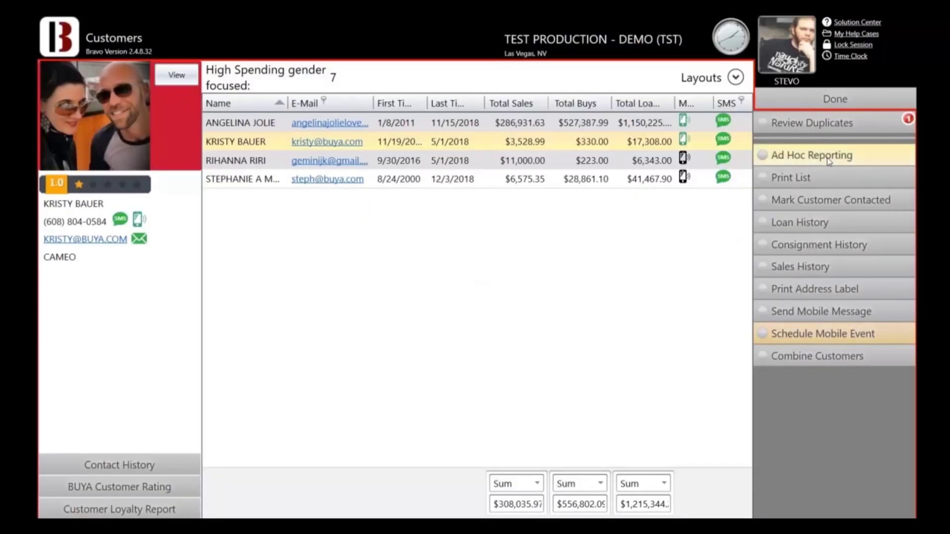
# - Run the saved ad hoc report "The Birthday Trick" with the birthday range January 1 to December 31
pyautogui.click(828, 159)
pyautogui.click(441, 453)
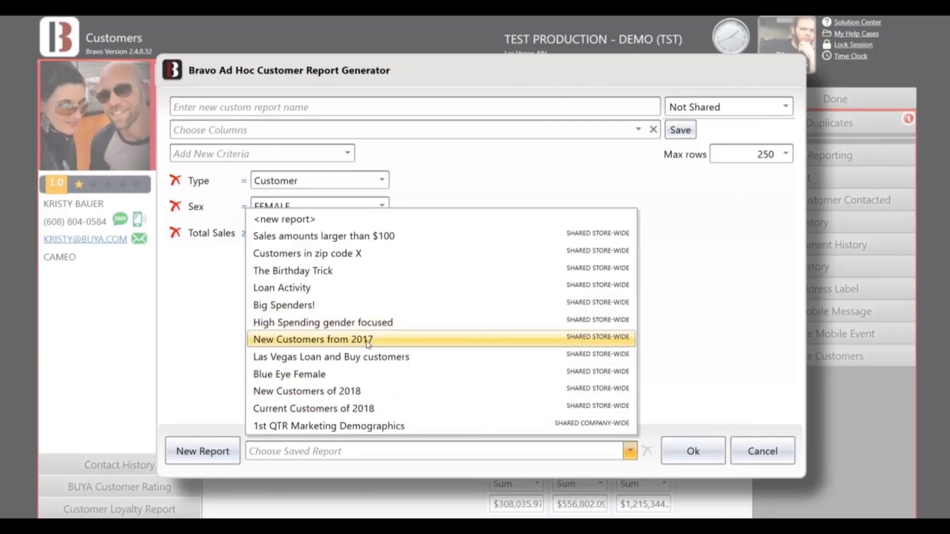
pyautogui.click(340, 273)
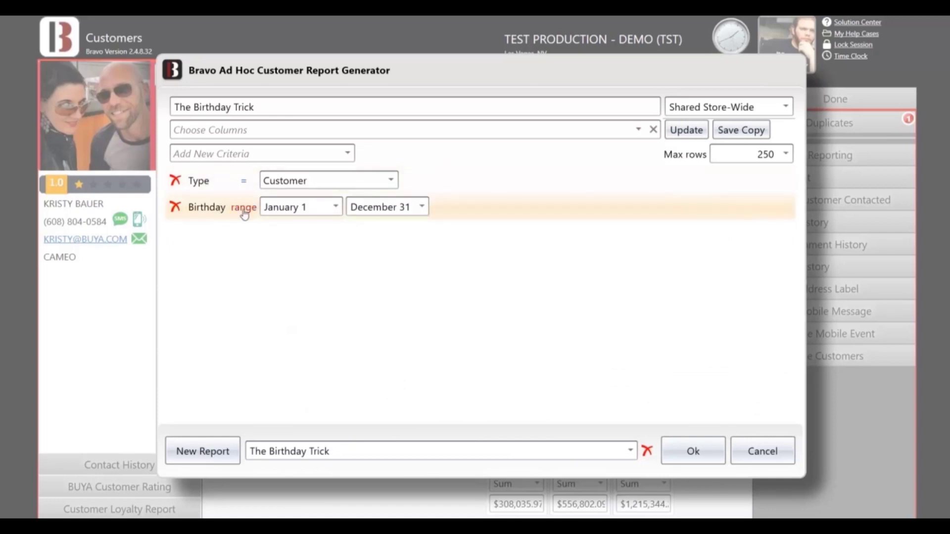
pyautogui.click(336, 209)
pyautogui.click(402, 206)
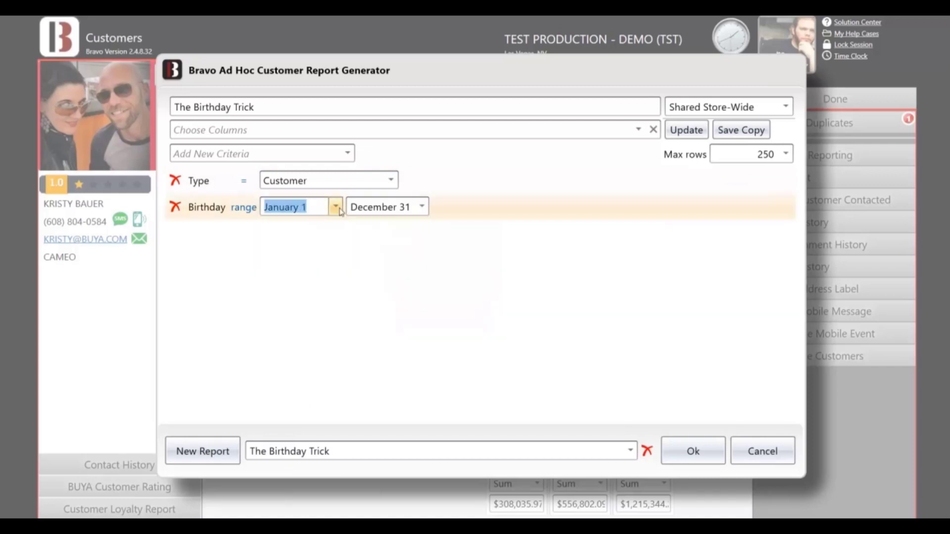
pyautogui.click(421, 208)
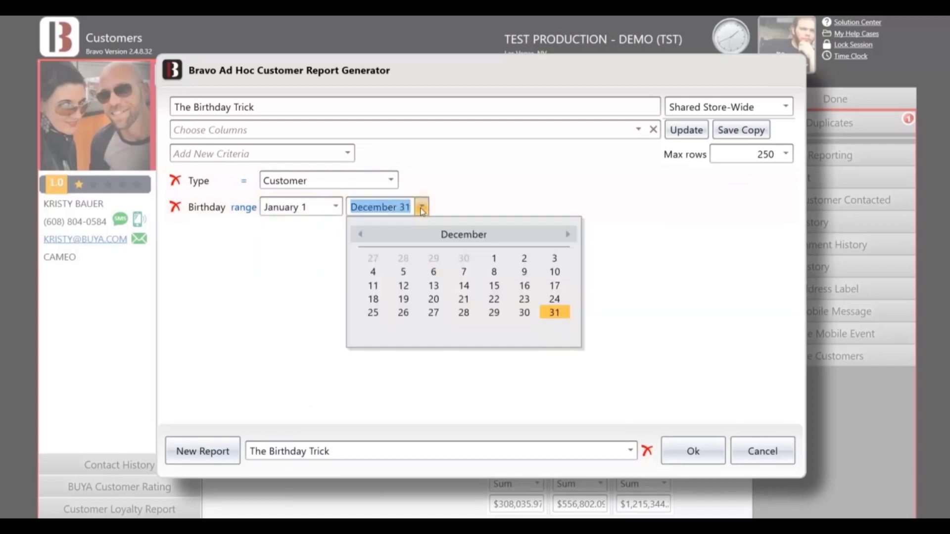
pyautogui.click(422, 209)
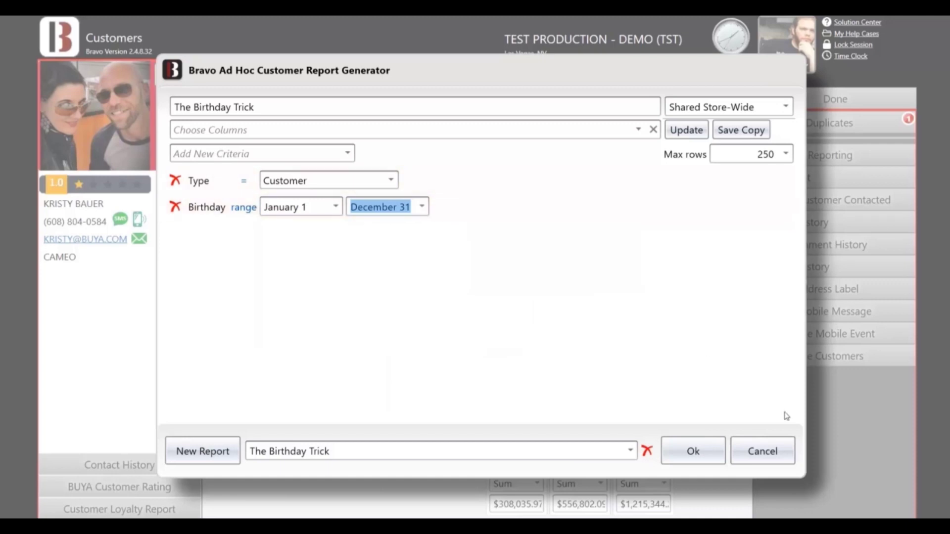
pyautogui.click(714, 452)
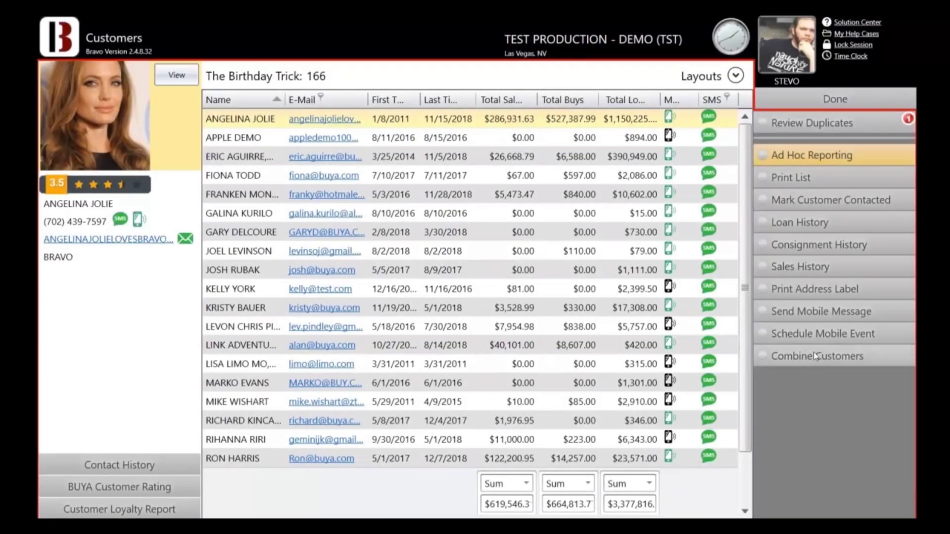
# - Sort the birthday report results by total loans in ascending order and review the customers with the highest amounts
pyautogui.moveTo(744, 318); pyautogui.dragTo(671, 230)
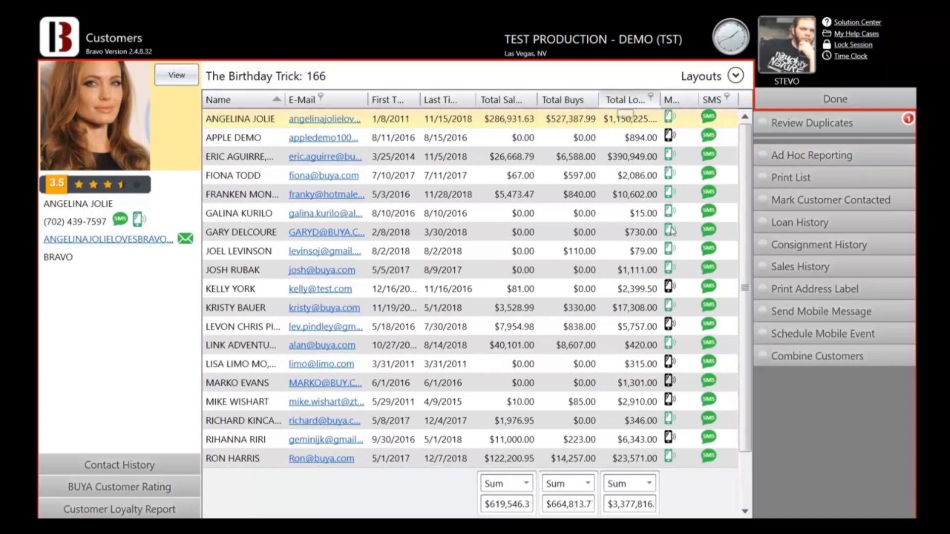
pyautogui.click(626, 99)
pyautogui.scroll(-1, 667, 247)
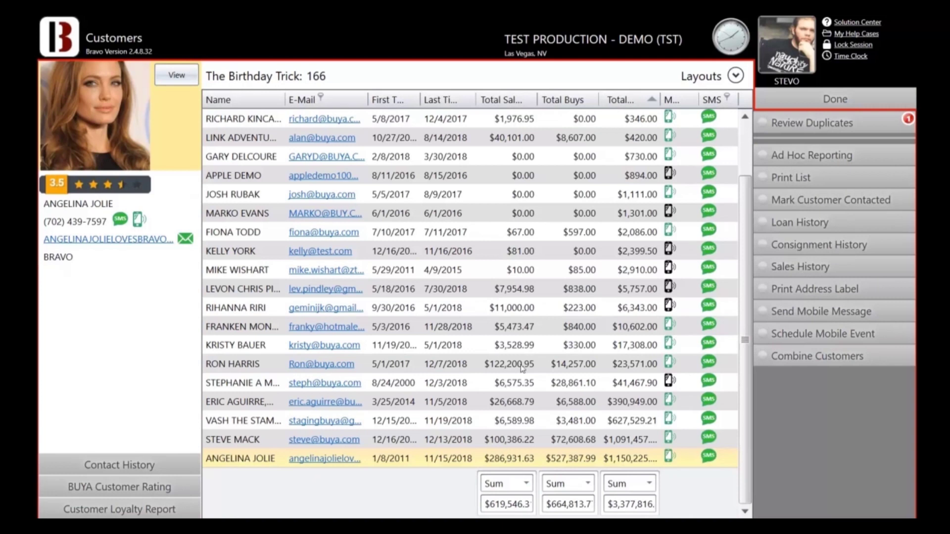
pyautogui.scroll(1, 524, 350)
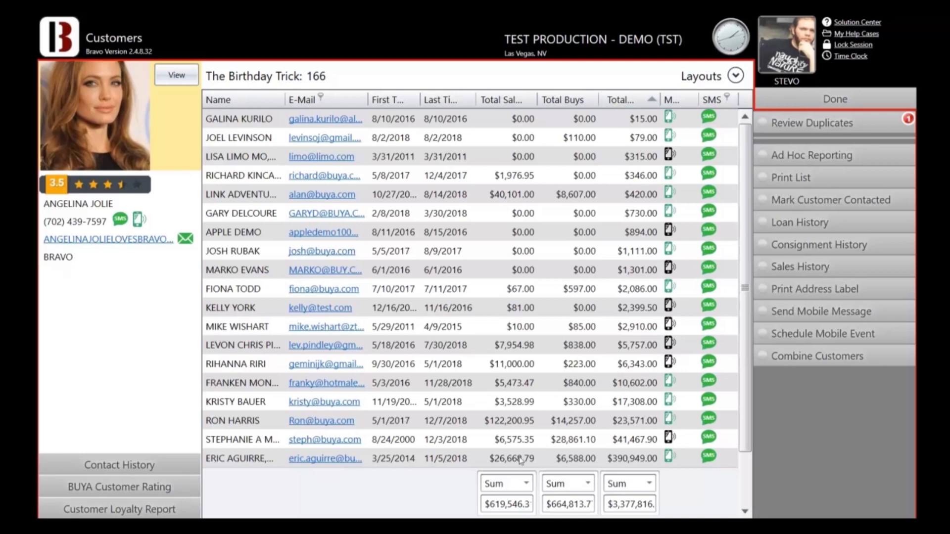
pyautogui.click(493, 465)
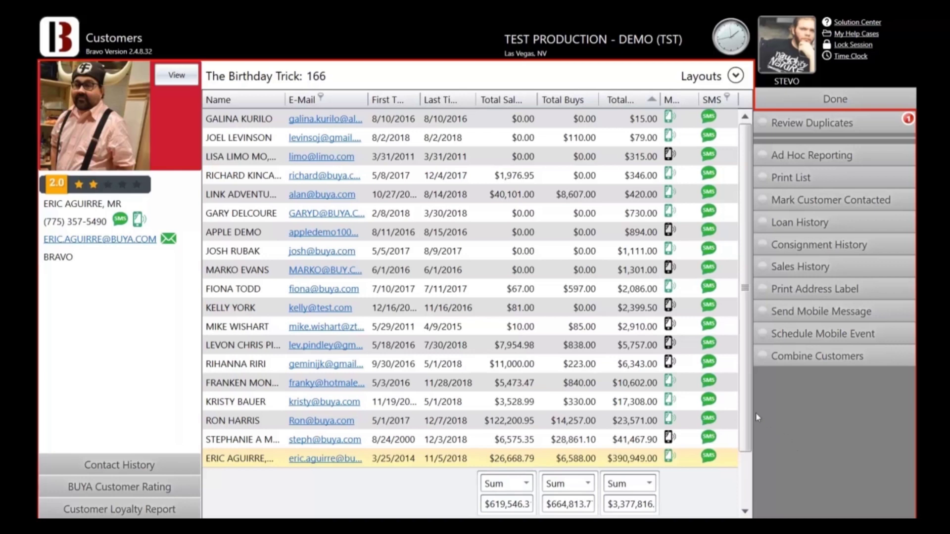
pyautogui.scroll(-1, 749, 431)
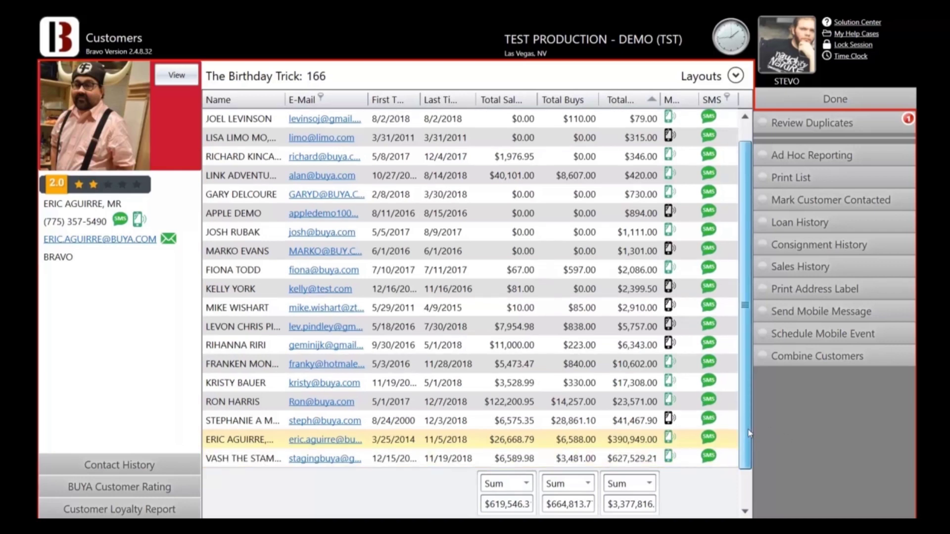
pyautogui.scroll(-2, 749, 433)
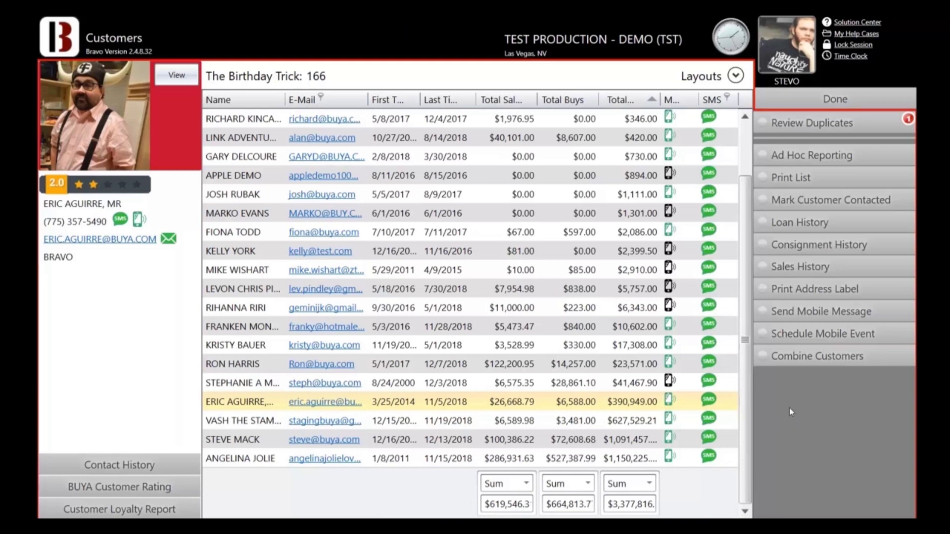
# - Run the saved ad hoc report "Las Vegas Loan and Buy customers"
pyautogui.click(775, 164)
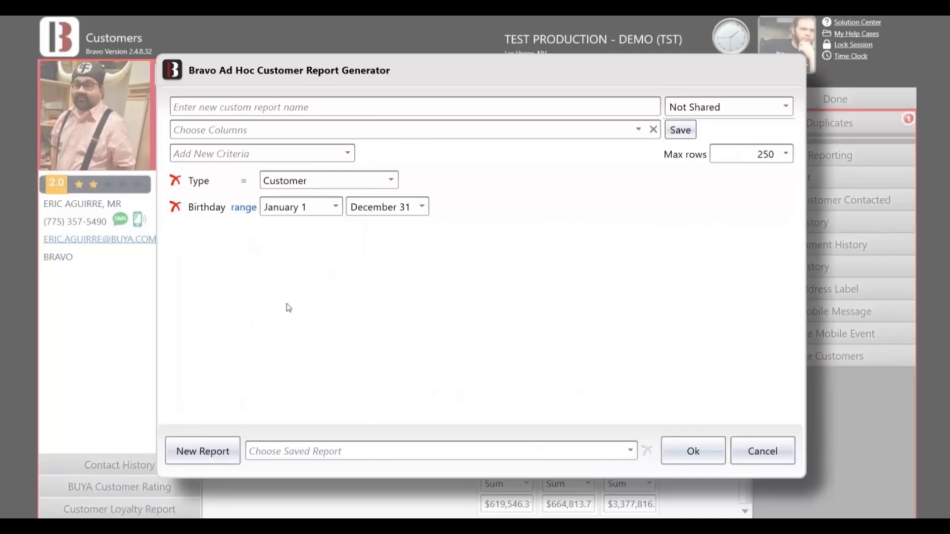
pyautogui.click(424, 457)
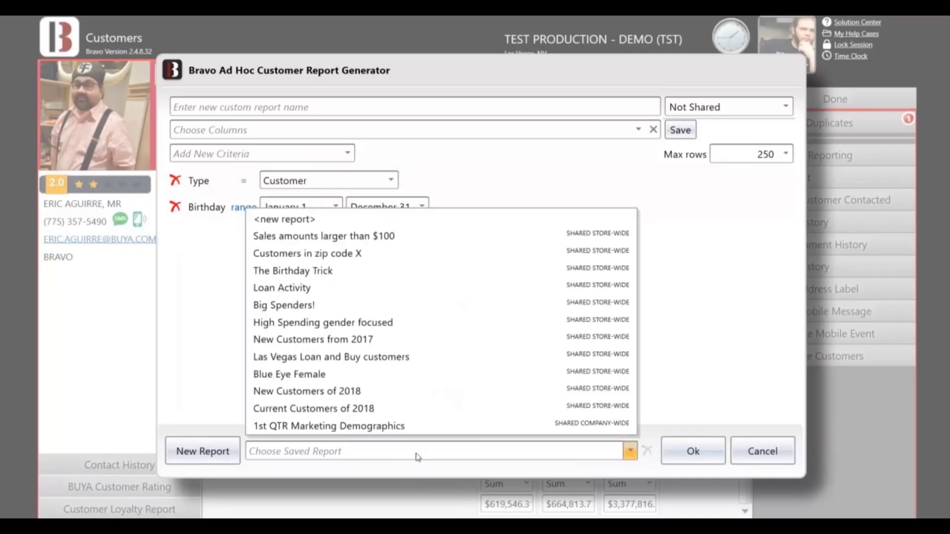
pyautogui.click(320, 359)
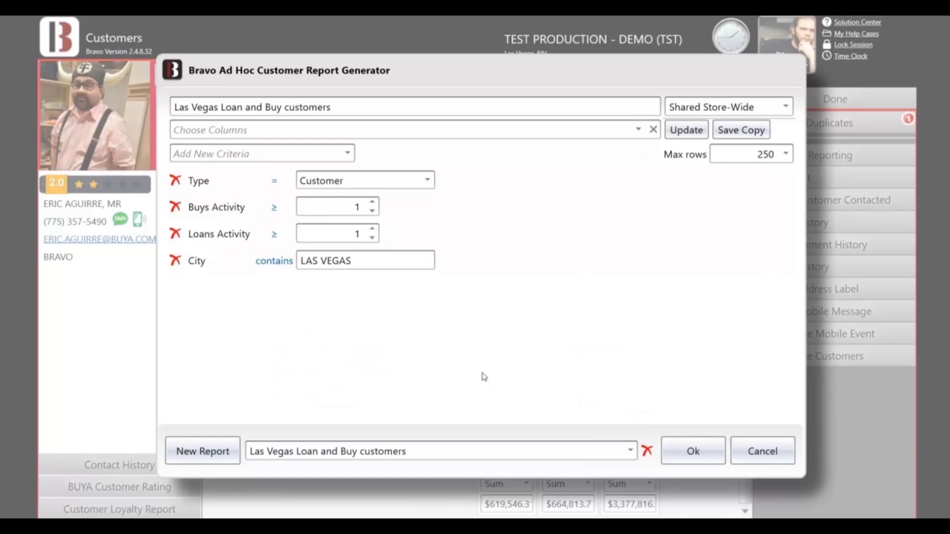
pyautogui.click(692, 464)
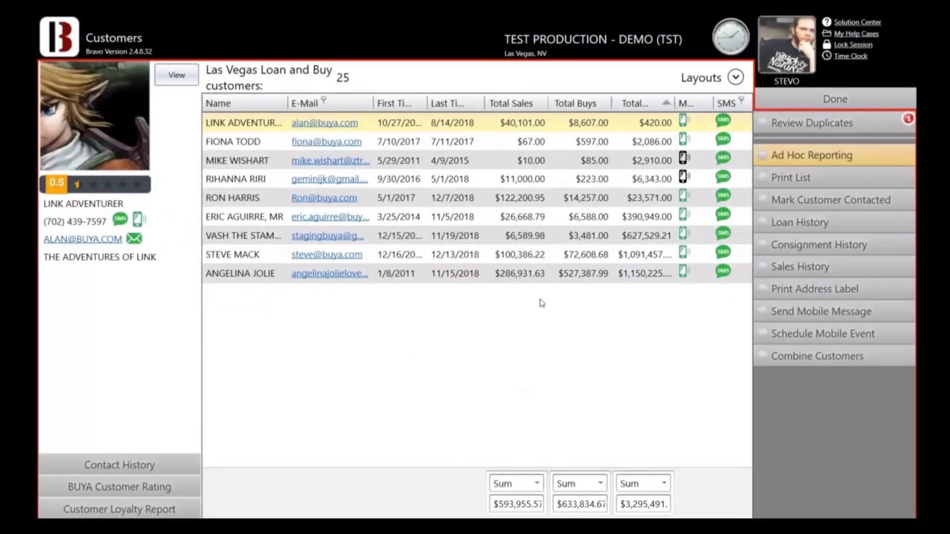
# - Compare the sales, buy and loan totals of individual customers in the Las Vegas report results
pyautogui.click(440, 205)
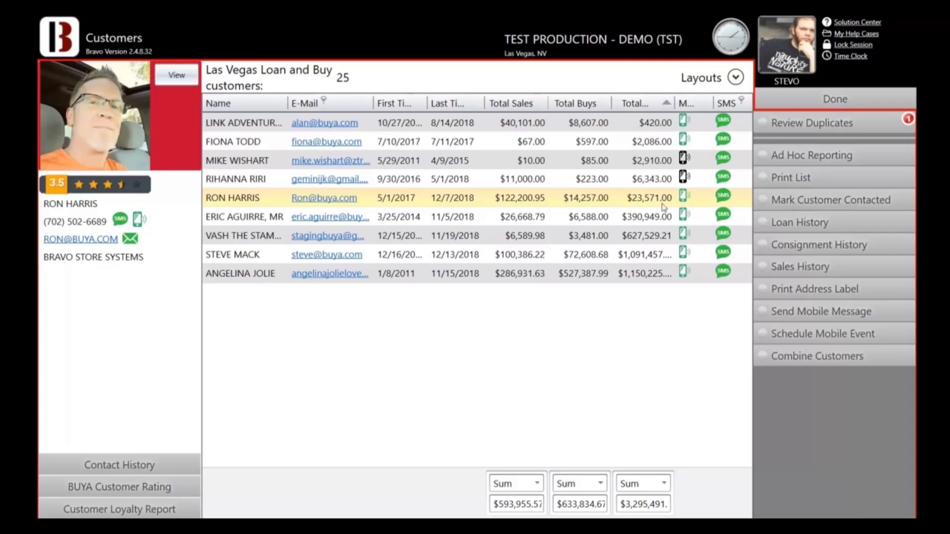
pyautogui.click(512, 139)
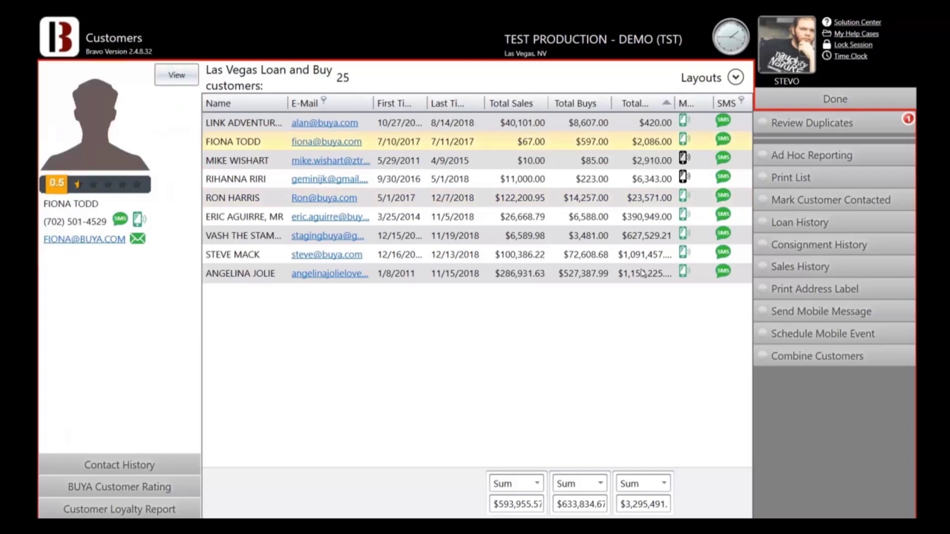
pyautogui.click(584, 203)
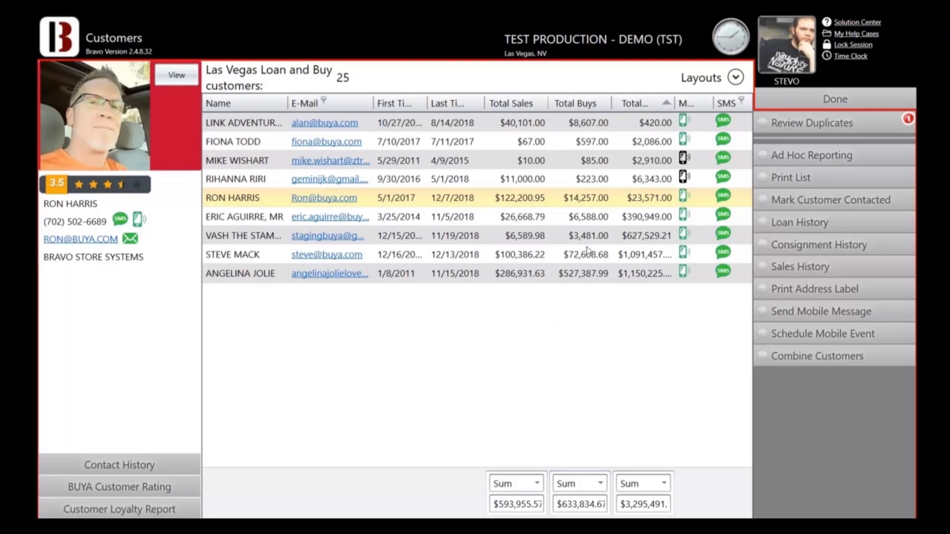
pyautogui.click(593, 222)
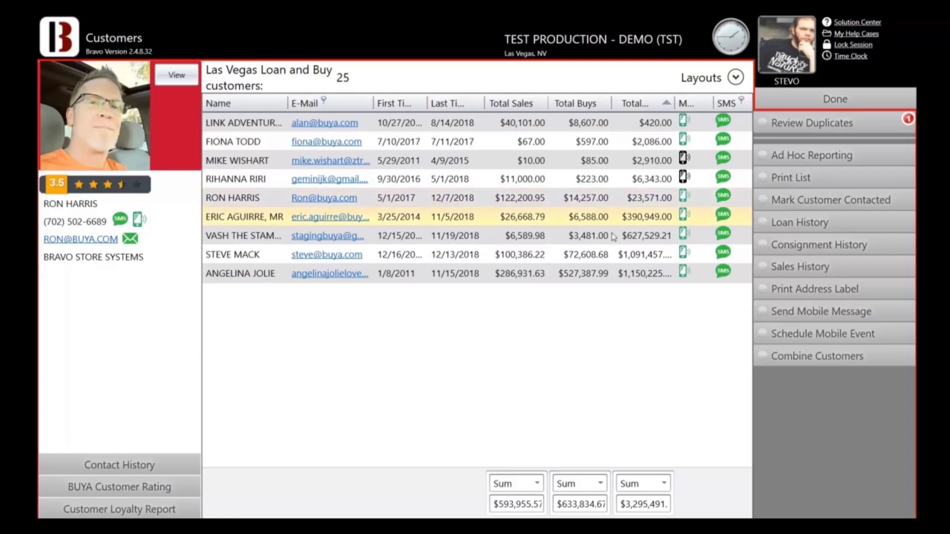
pyautogui.click(615, 239)
# - Select the last customer in the results and view the SMS message form without sending anything
pyautogui.click(611, 275)
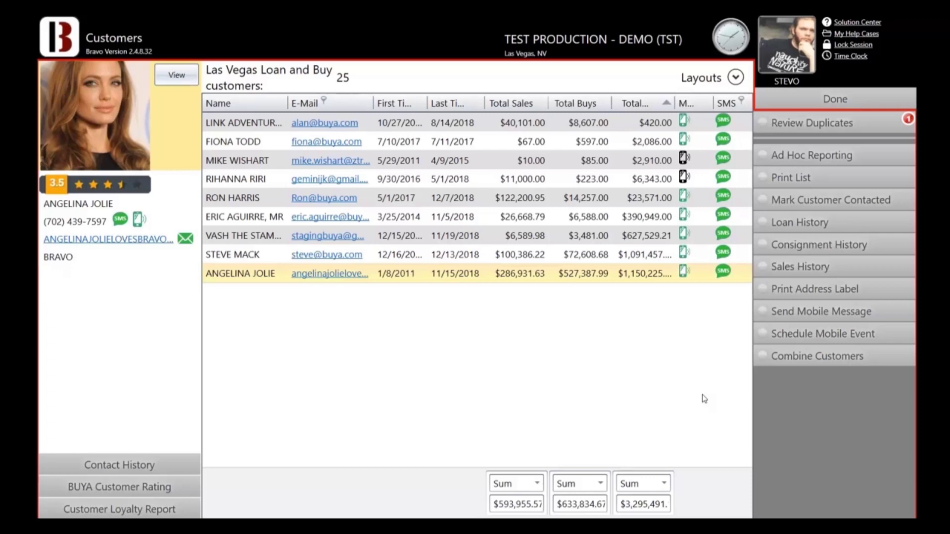
pyautogui.click(724, 272)
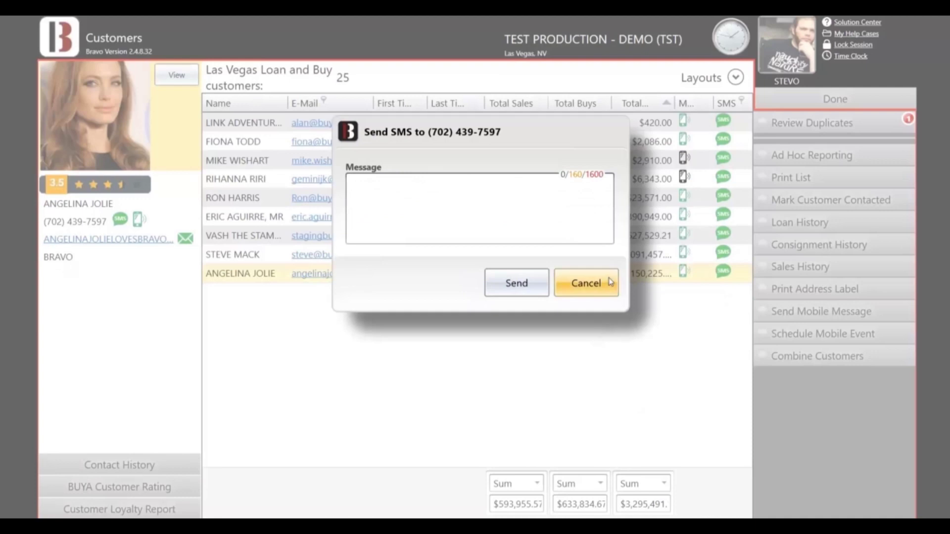
pyautogui.click(610, 281)
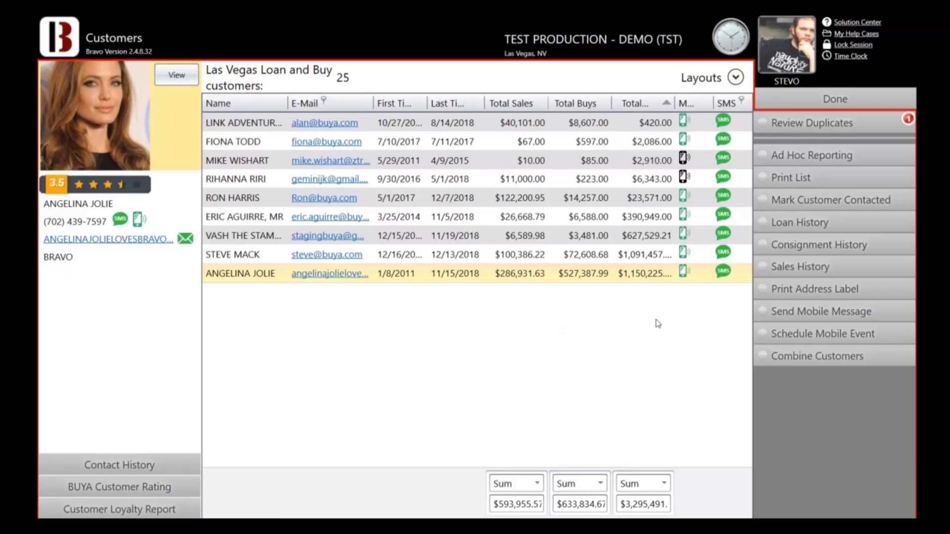
# - Load the saved report "Big Spenders!" in the ad hoc report generator to examine its criteria
pyautogui.click(805, 158)
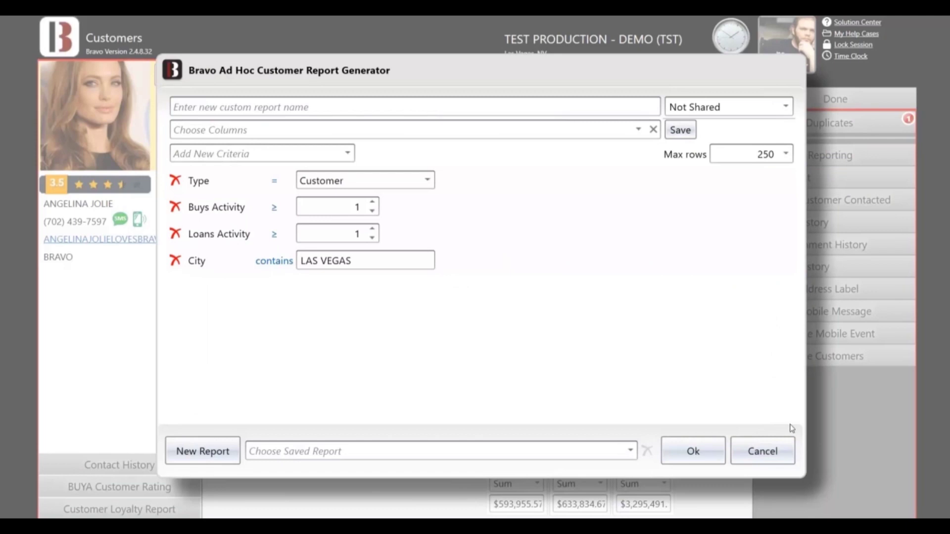
pyautogui.click(784, 455)
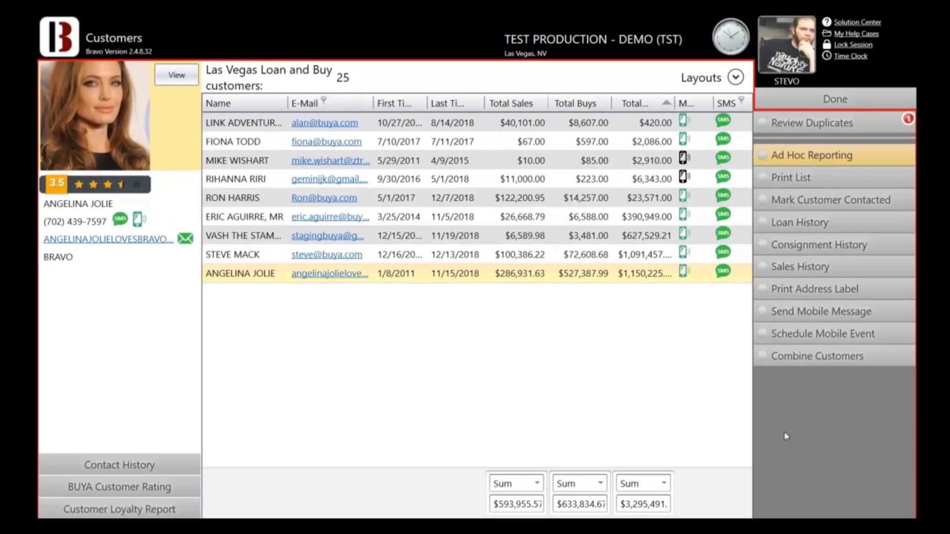
pyautogui.click(806, 155)
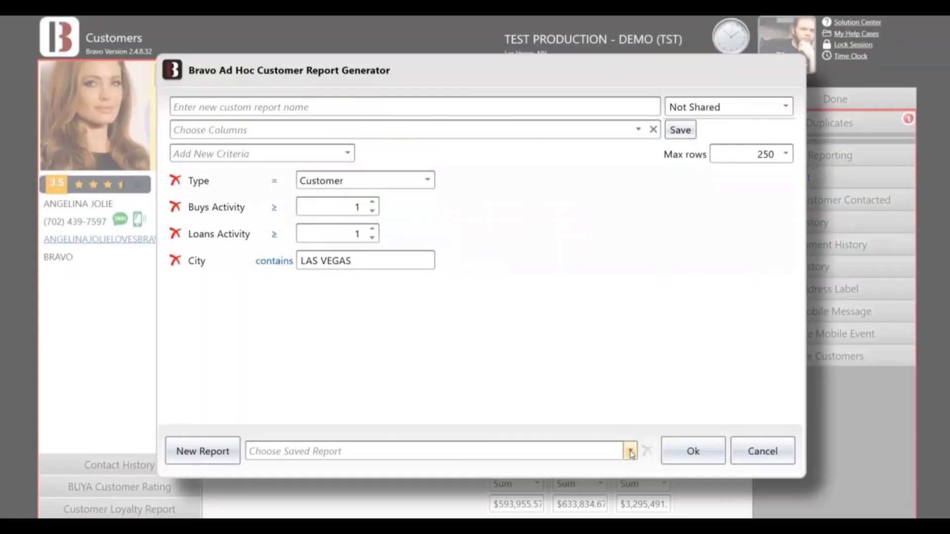
pyautogui.click(629, 450)
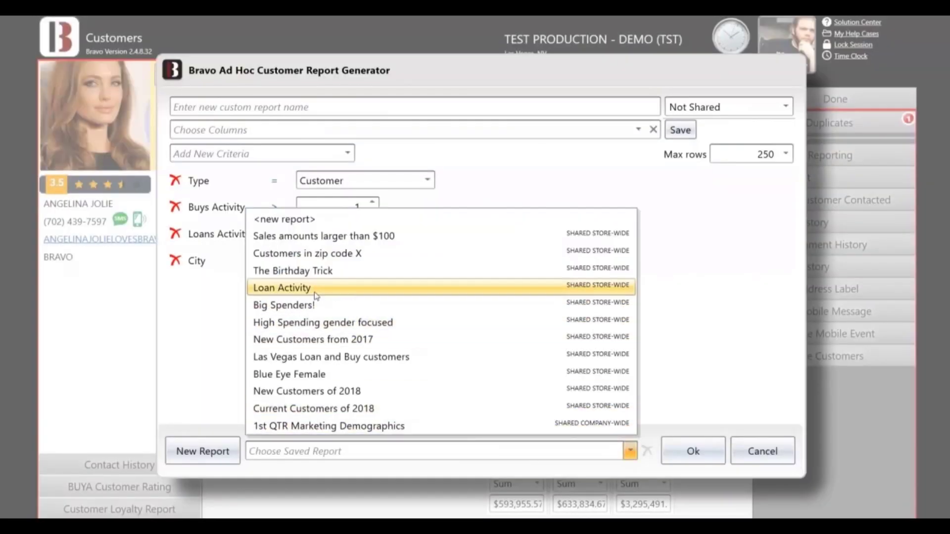
pyautogui.click(291, 306)
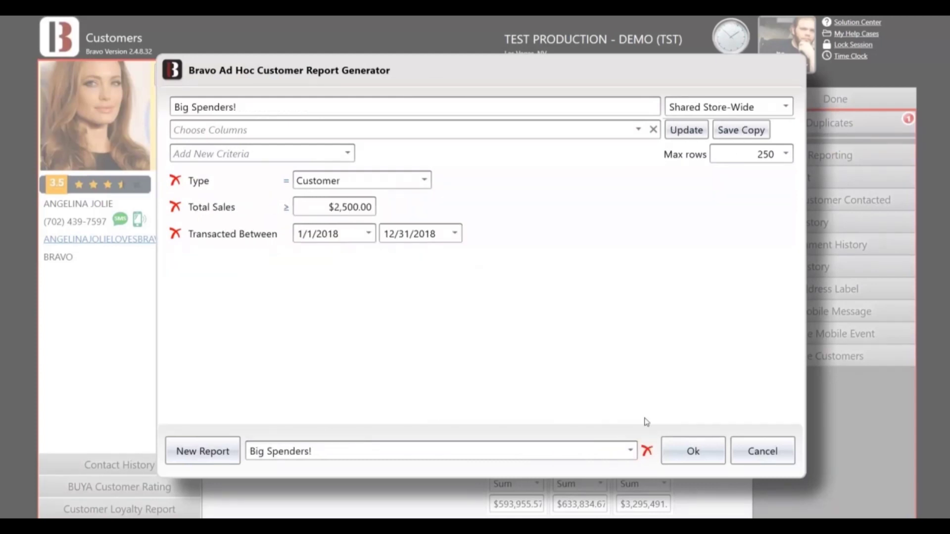
# - Load the saved reports "Las Vegas Loan and Buy customers" and "New Customers of 2018" in turn to compare their criteria
pyautogui.click(630, 451)
pyautogui.click(462, 356)
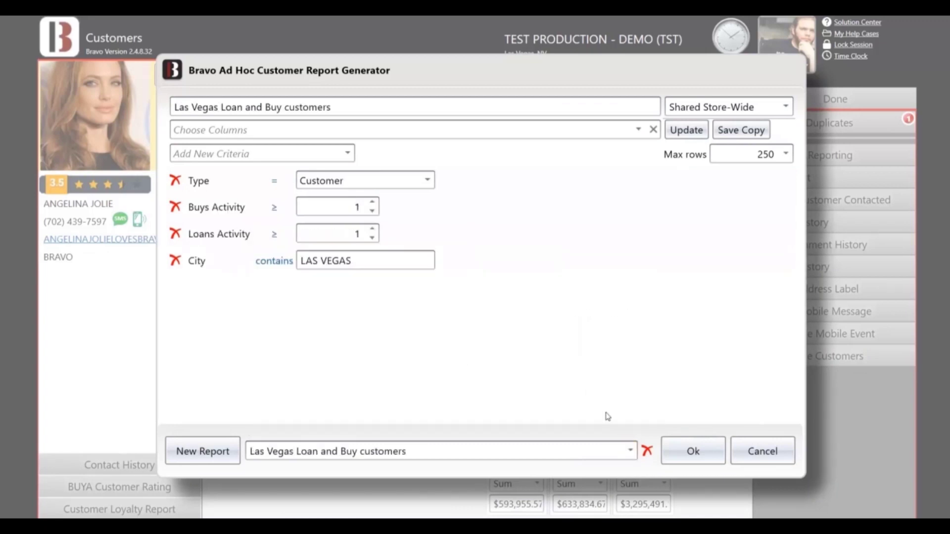
pyautogui.click(630, 451)
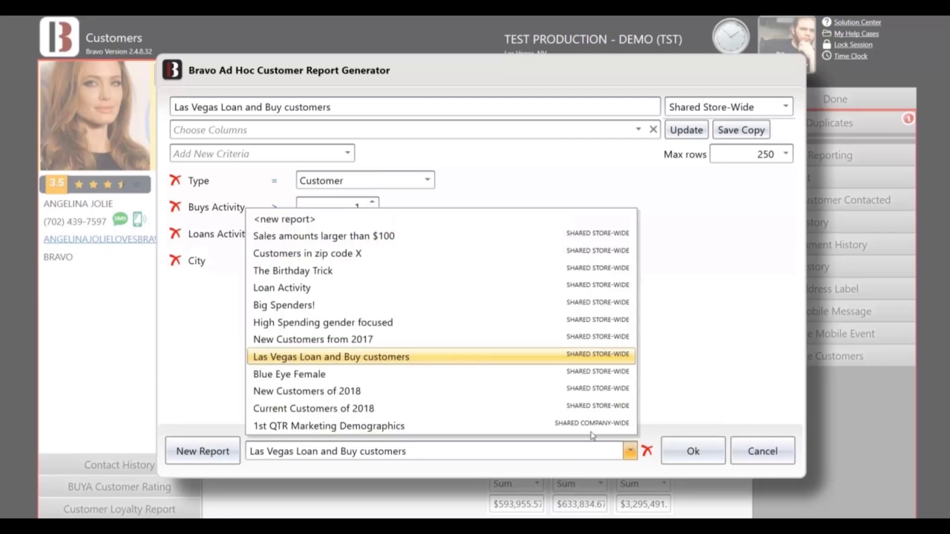
pyautogui.click(521, 389)
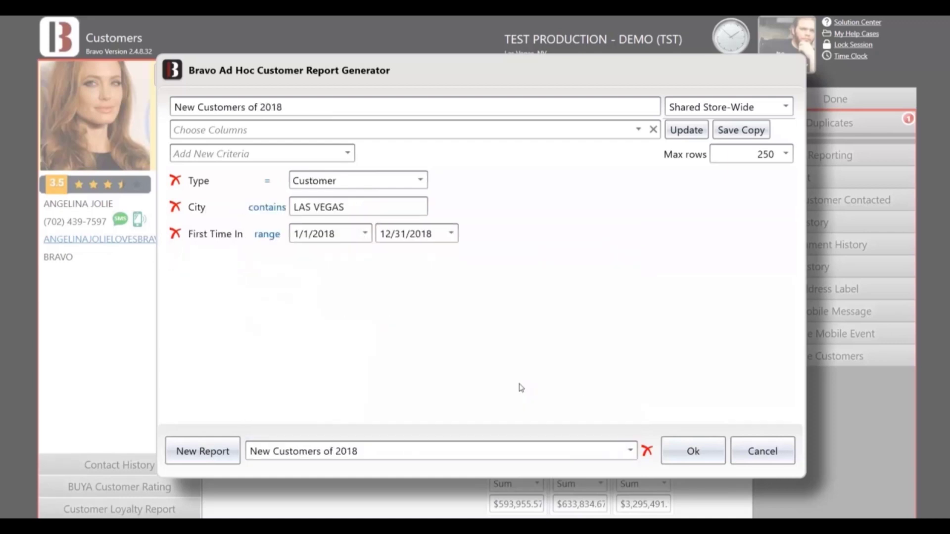
pyautogui.click(631, 451)
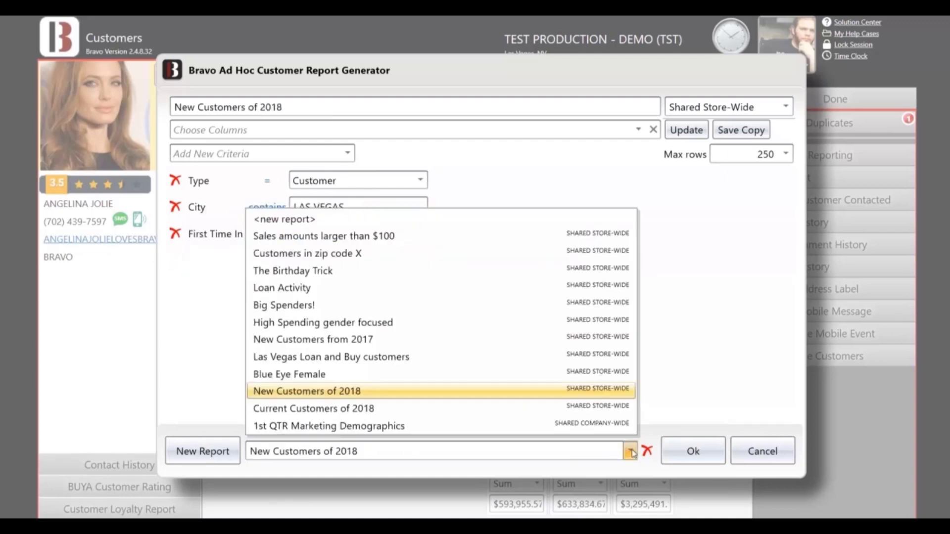